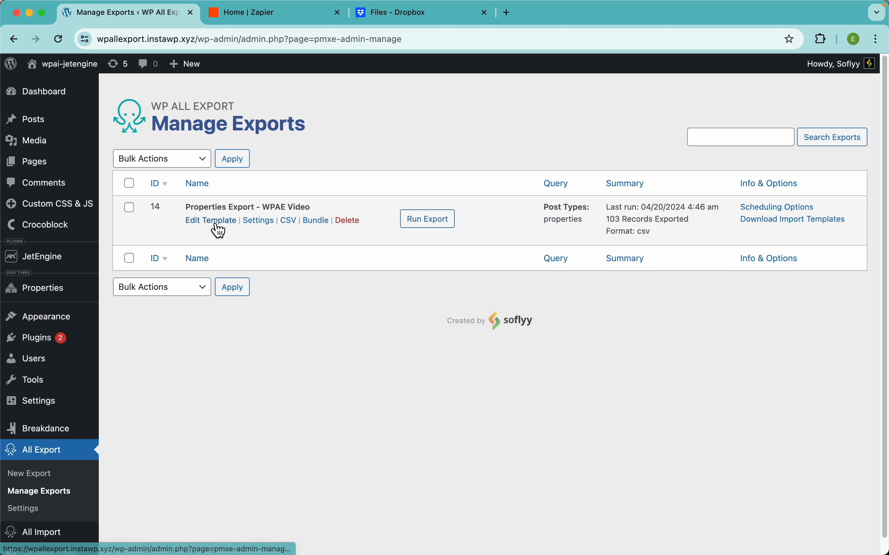
Step: Open the template of the Properties Export - WPAE Video export and load the Properties post list in a separate tab
{"action": "left_click", "coordinate": [216, 224]}
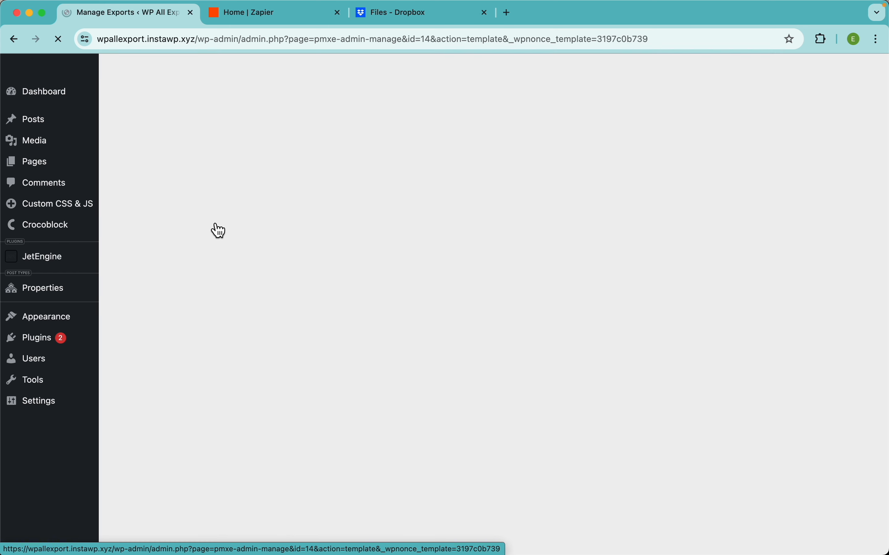
{"action": "scroll", "coordinate": [363, 249], "scroll_direction": "down", "scroll_amount": 3}
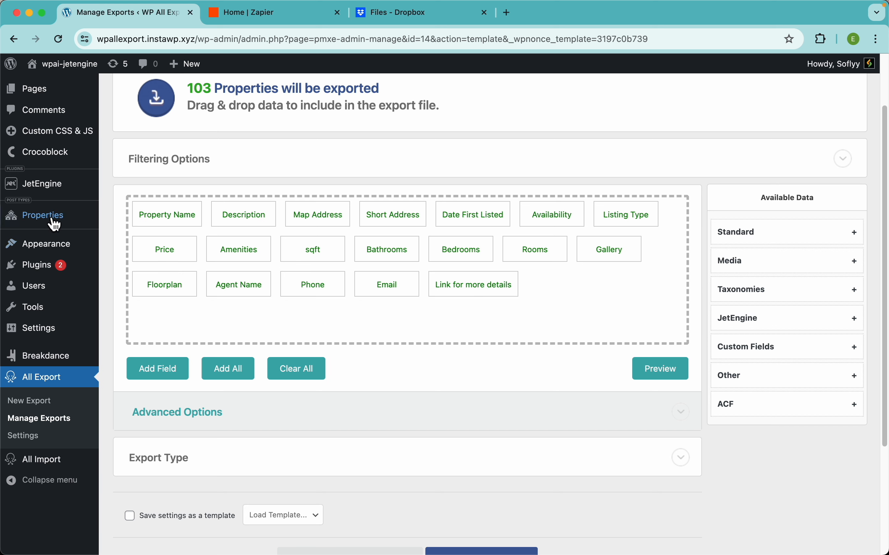
{"action": "mouse_move", "coordinate": [66, 222]}
{"action": "right_click", "coordinate": [127, 217]}
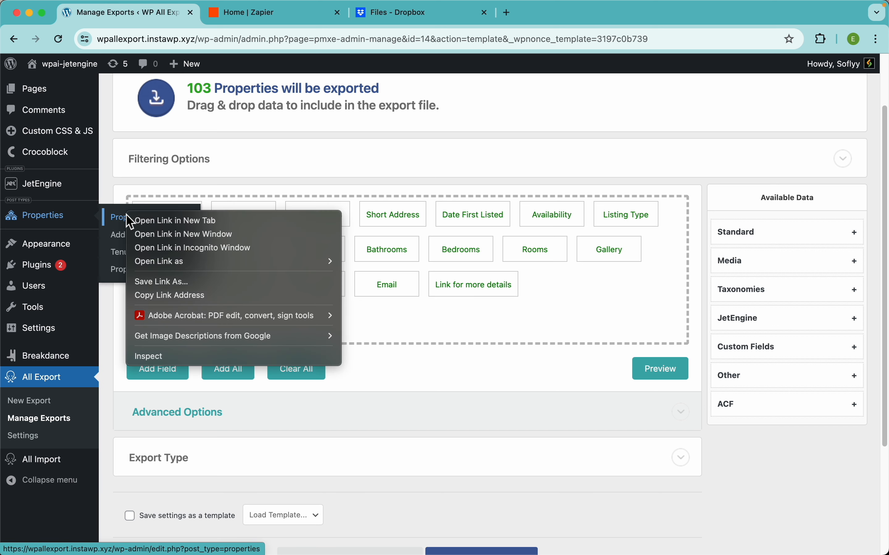
{"action": "left_click", "coordinate": [151, 220]}
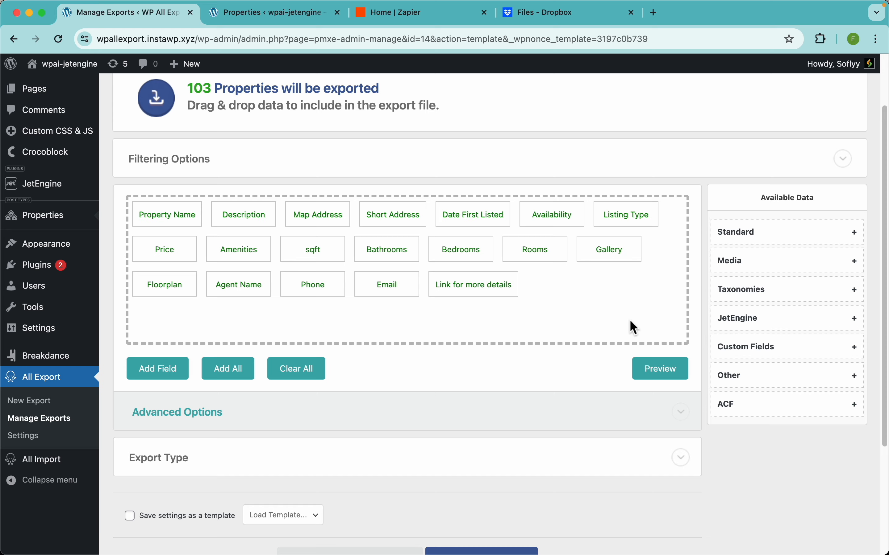
Step: Preview the export data, copy the first row's property name, and search the Properties list for it
{"action": "left_click", "coordinate": [666, 369]}
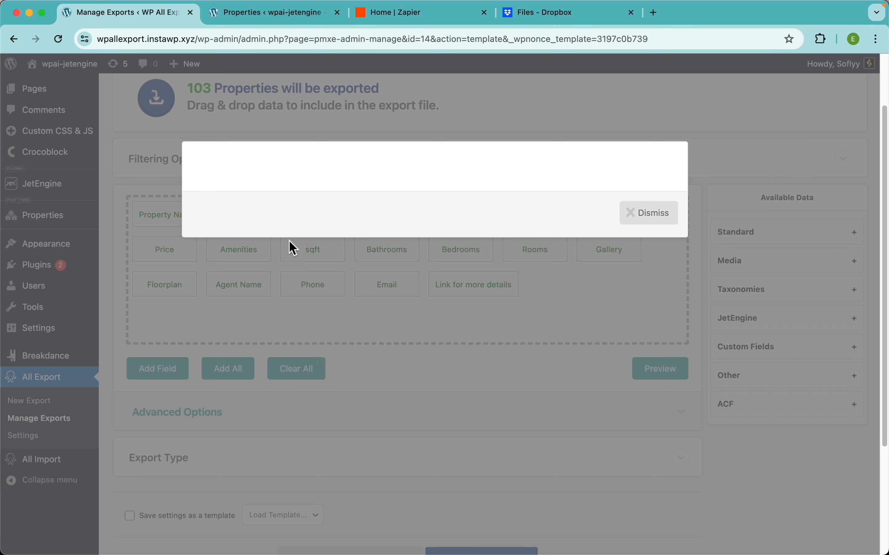
{"action": "left_click_drag", "start_coordinate": [226, 223], "coordinate": [198, 217]}
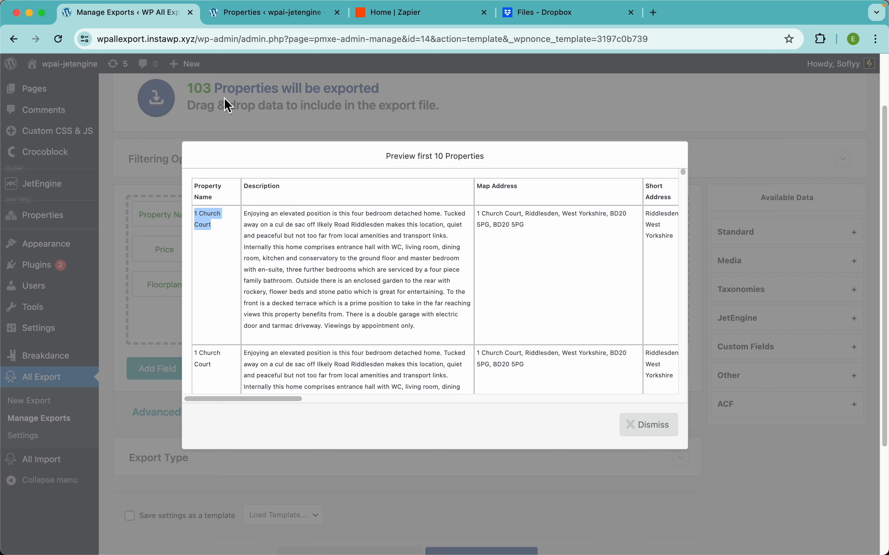
{"action": "left_click", "coordinate": [262, 13]}
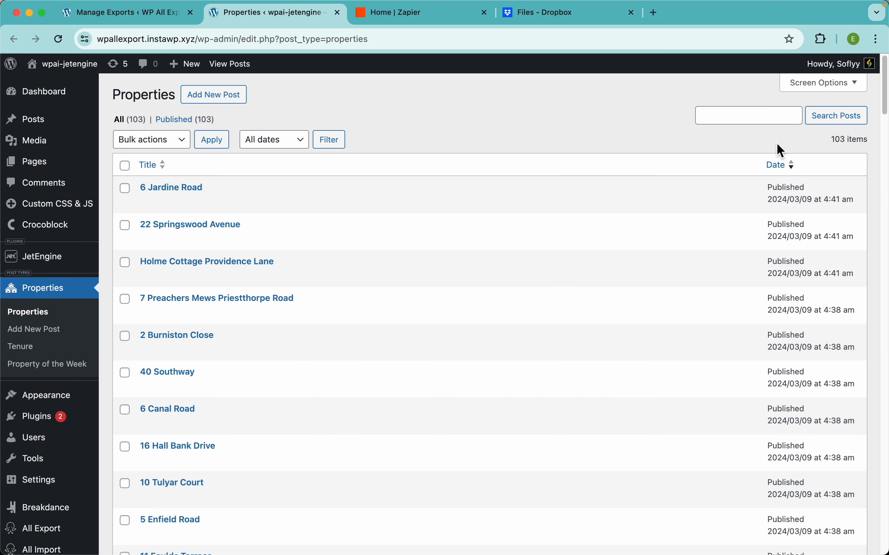
{"action": "left_click", "coordinate": [747, 123]}
{"action": "type", "text": "1 Church Court"}
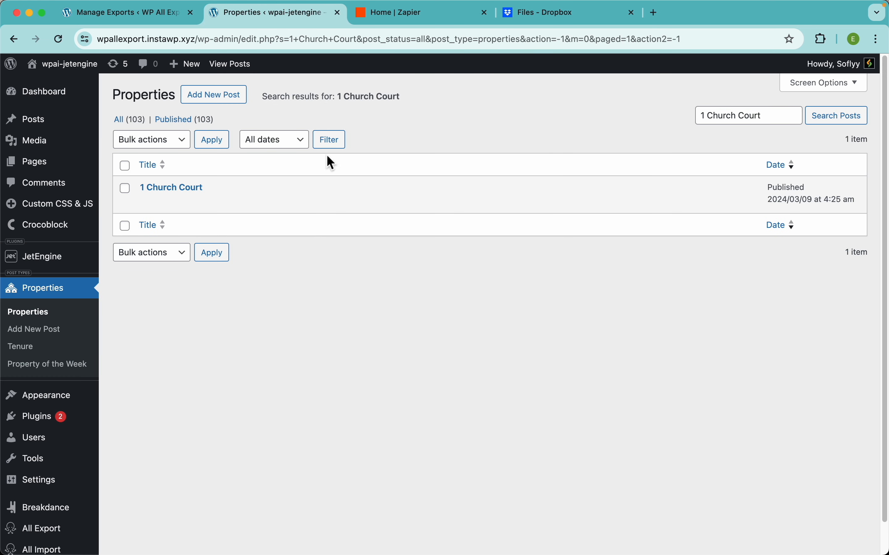
Step: Open the matching property and examine its description, taxonomies, address fields and Availability options
{"action": "left_click", "coordinate": [193, 189]}
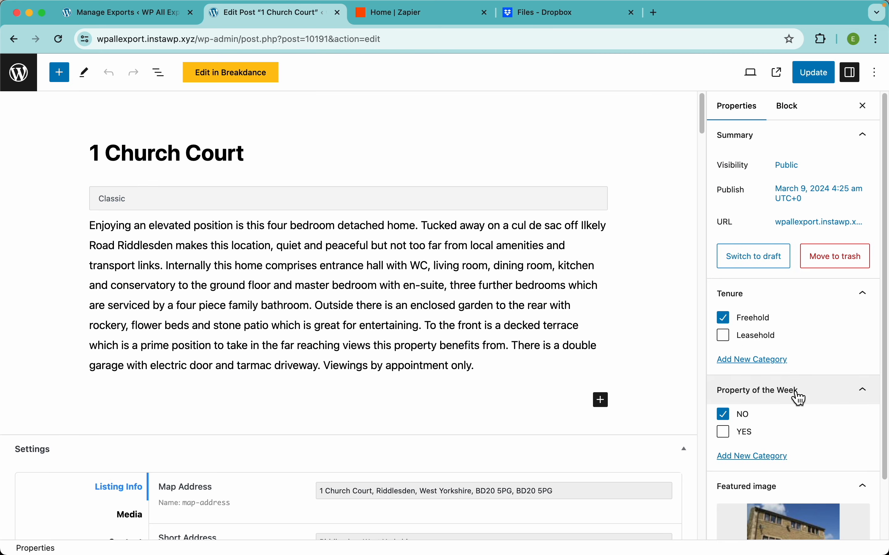
{"action": "scroll", "coordinate": [796, 397], "scroll_direction": "down", "scroll_amount": 3}
{"action": "scroll", "coordinate": [371, 382], "scroll_direction": "down", "scroll_amount": 7}
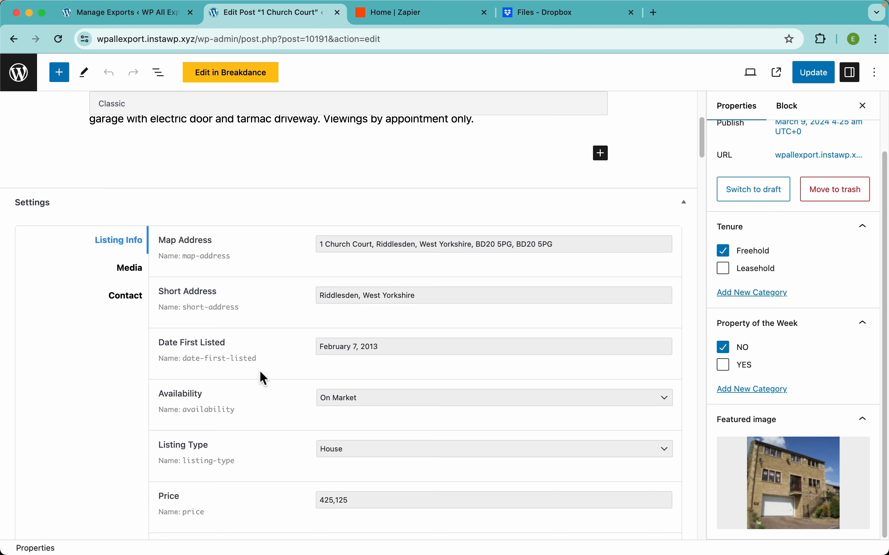
{"action": "scroll", "coordinate": [260, 370], "scroll_direction": "down", "scroll_amount": 4}
{"action": "left_click", "coordinate": [378, 258]}
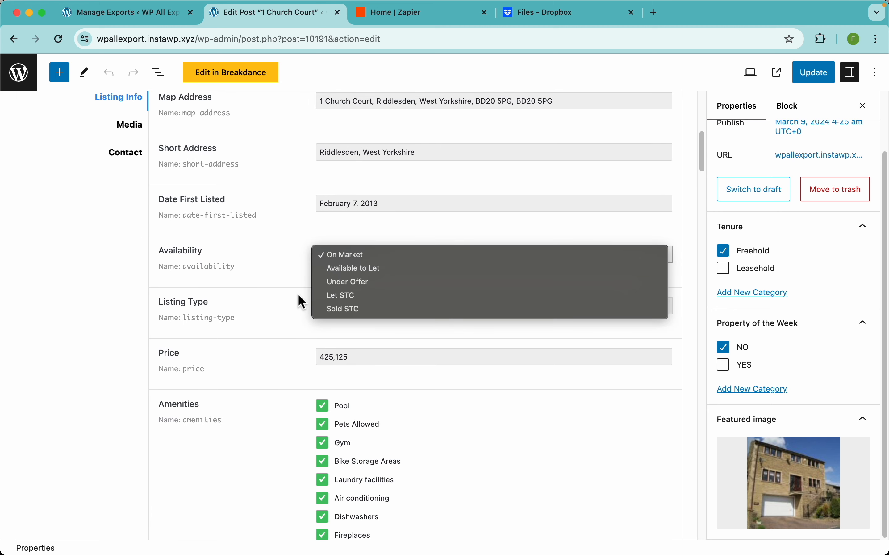
{"action": "left_click", "coordinate": [315, 335]}
{"action": "scroll", "coordinate": [315, 336], "scroll_direction": "down", "scroll_amount": 6}
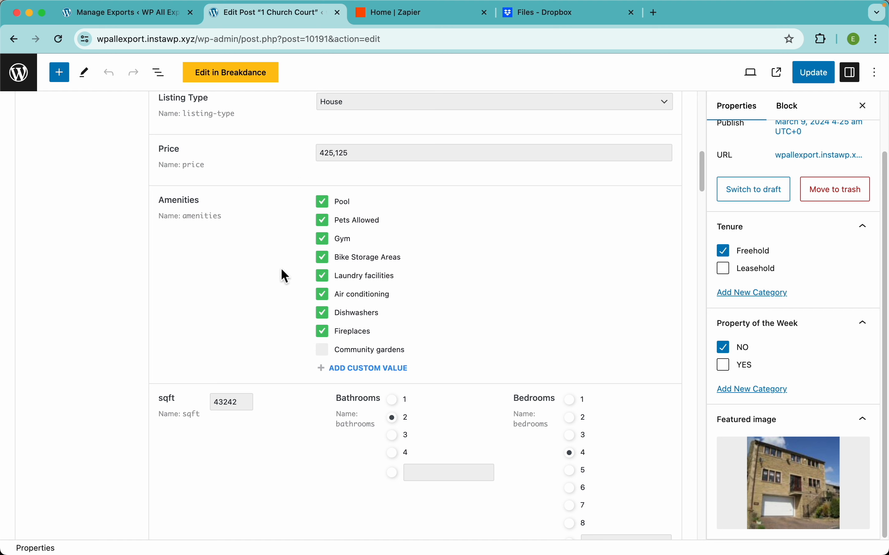
Step: Examine the property's amenities, sqft, bathrooms and bedrooms fields and the entries in its Rooms repeater
{"action": "left_click", "coordinate": [324, 246]}
{"action": "left_click", "coordinate": [325, 259]}
{"action": "left_click", "coordinate": [324, 244]}
{"action": "scroll", "coordinate": [273, 328], "scroll_direction": "down", "scroll_amount": 6}
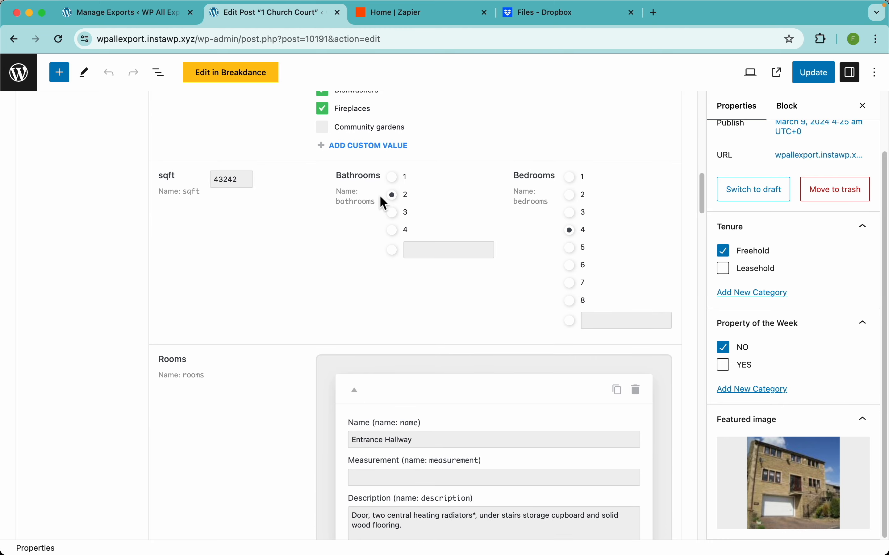
{"action": "scroll", "coordinate": [232, 326], "scroll_direction": "down", "scroll_amount": 5}
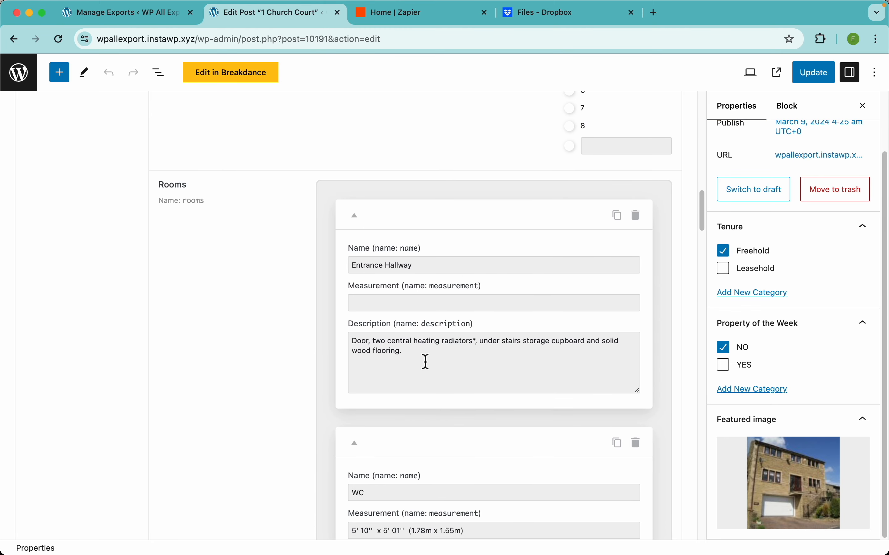
{"action": "scroll", "coordinate": [531, 387], "scroll_direction": "down", "scroll_amount": 12}
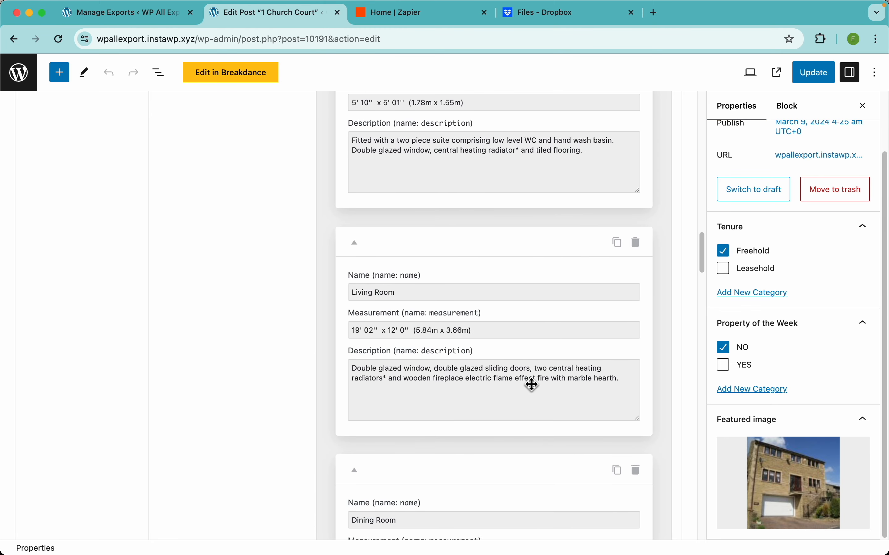
{"action": "scroll", "coordinate": [511, 347], "scroll_direction": "down", "scroll_amount": 13}
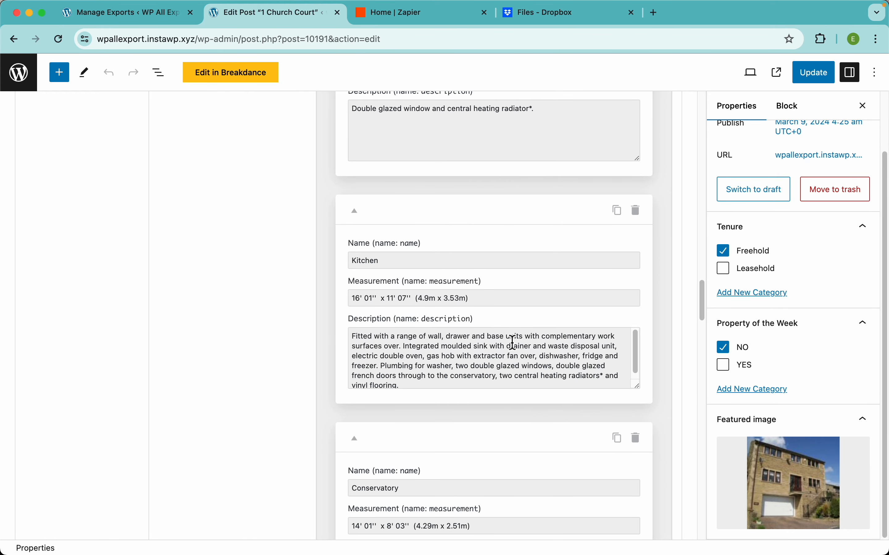
{"action": "scroll", "coordinate": [513, 343], "scroll_direction": "up", "scroll_amount": 7}
{"action": "scroll", "coordinate": [512, 342], "scroll_direction": "down", "scroll_amount": 1}
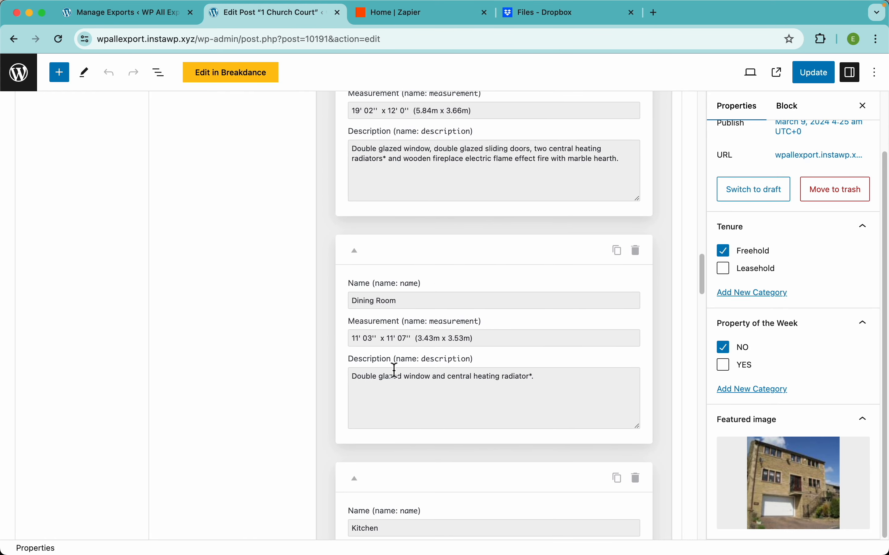
{"action": "scroll", "coordinate": [393, 369], "scroll_direction": "down", "scroll_amount": 20}
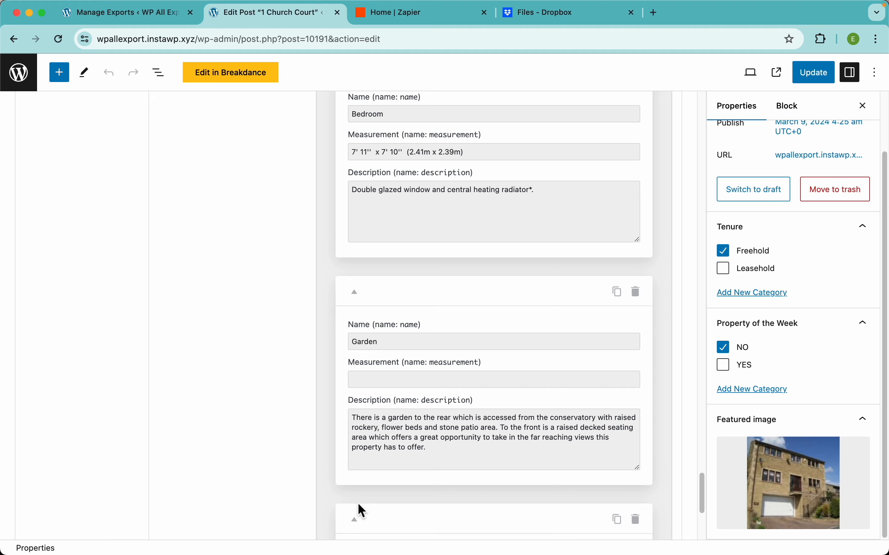
Step: Add a blank room item at the end of the property's Rooms repeater
{"action": "scroll", "coordinate": [358, 503], "scroll_direction": "down", "scroll_amount": 6}
{"action": "left_click", "coordinate": [362, 489]}
{"action": "scroll", "coordinate": [404, 467], "scroll_direction": "down", "scroll_amount": 2}
{"action": "scroll", "coordinate": [430, 440], "scroll_direction": "down", "scroll_amount": 4}
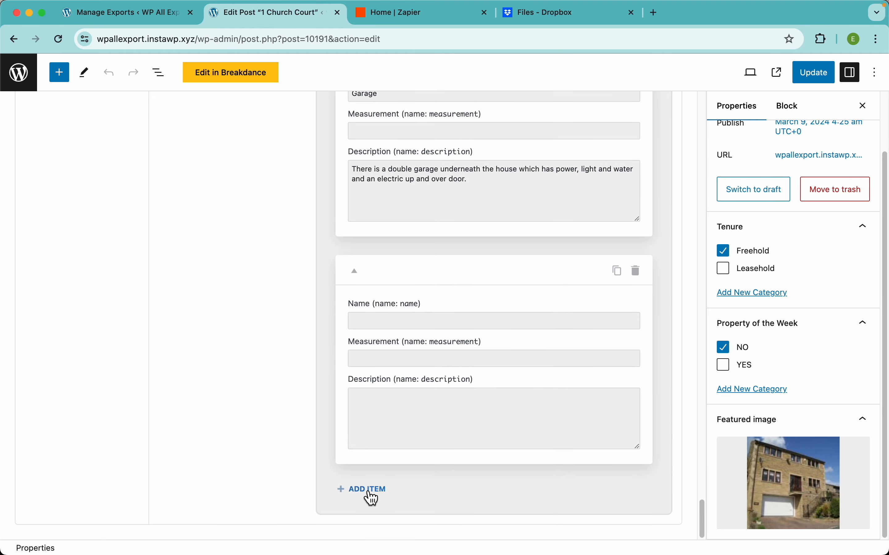
{"action": "left_click", "coordinate": [365, 491]}
Step: Examine the property's gallery and floorplan media fields and its agent contact fields
{"action": "scroll", "coordinate": [404, 463], "scroll_direction": "down", "scroll_amount": 5}
{"action": "scroll", "coordinate": [393, 369], "scroll_direction": "up", "scroll_amount": 20}
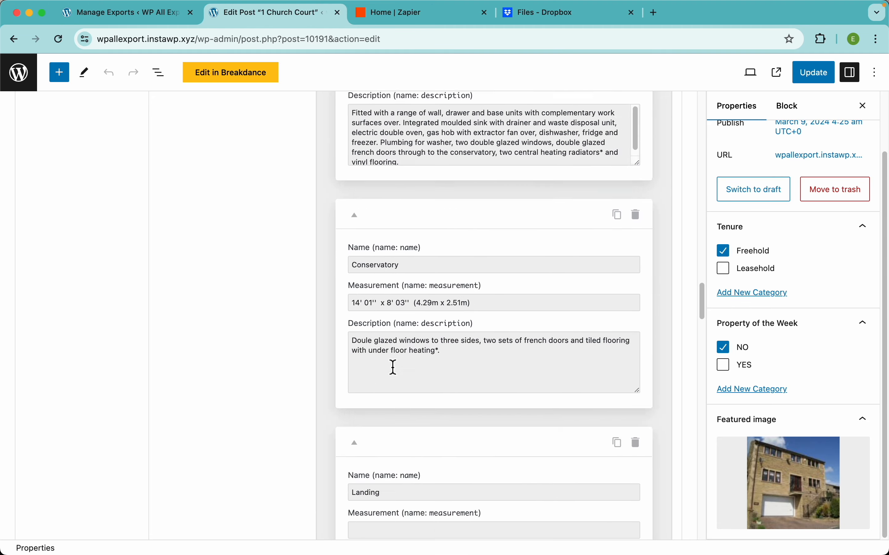
{"action": "scroll", "coordinate": [392, 369], "scroll_direction": "up", "scroll_amount": 5}
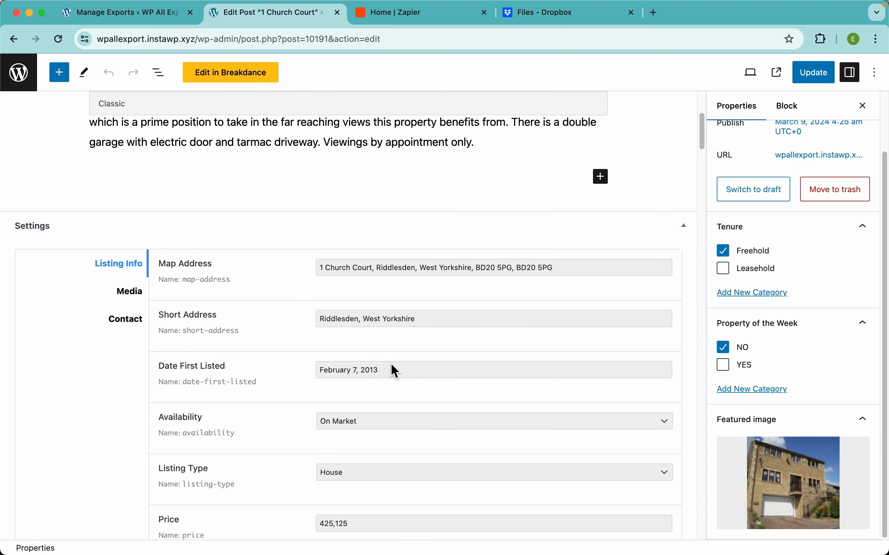
{"action": "left_click", "coordinate": [133, 299]}
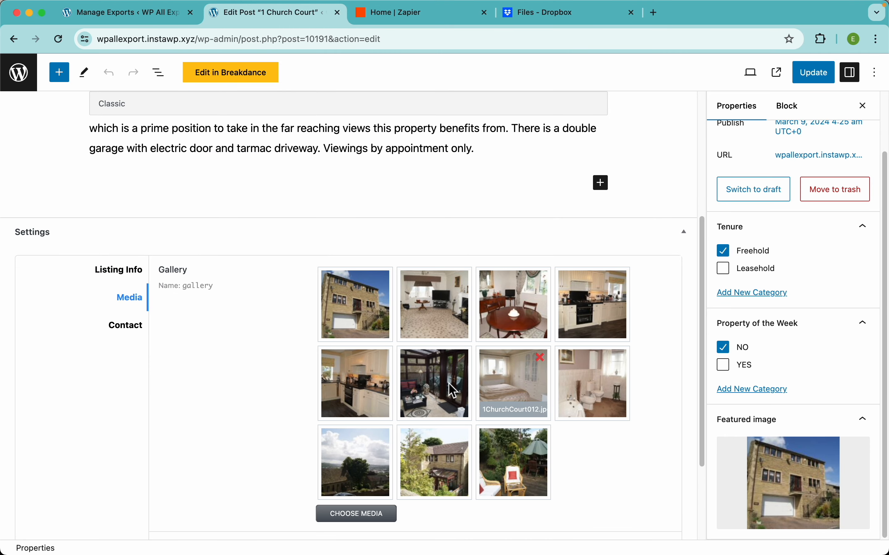
{"action": "scroll", "coordinate": [298, 459], "scroll_direction": "down", "scroll_amount": 4}
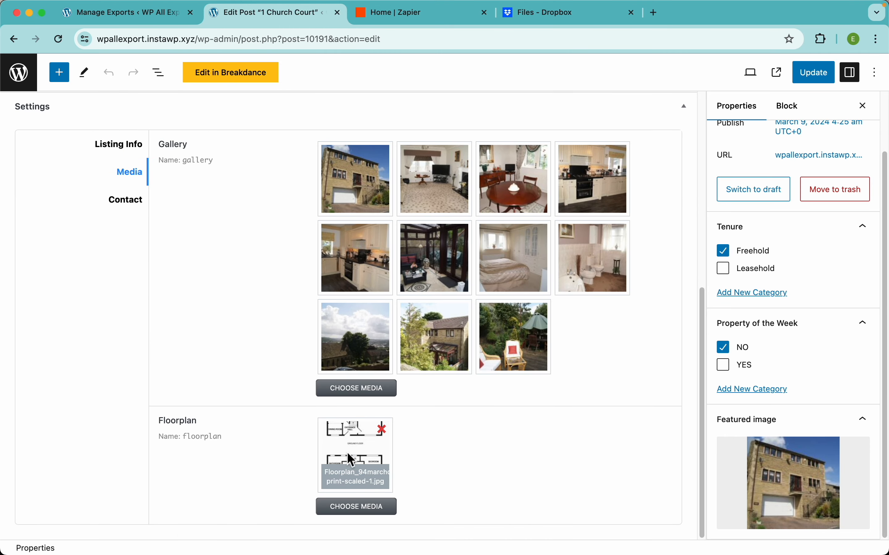
{"action": "scroll", "coordinate": [163, 257], "scroll_direction": "up", "scroll_amount": 3}
{"action": "left_click", "coordinate": [130, 293]}
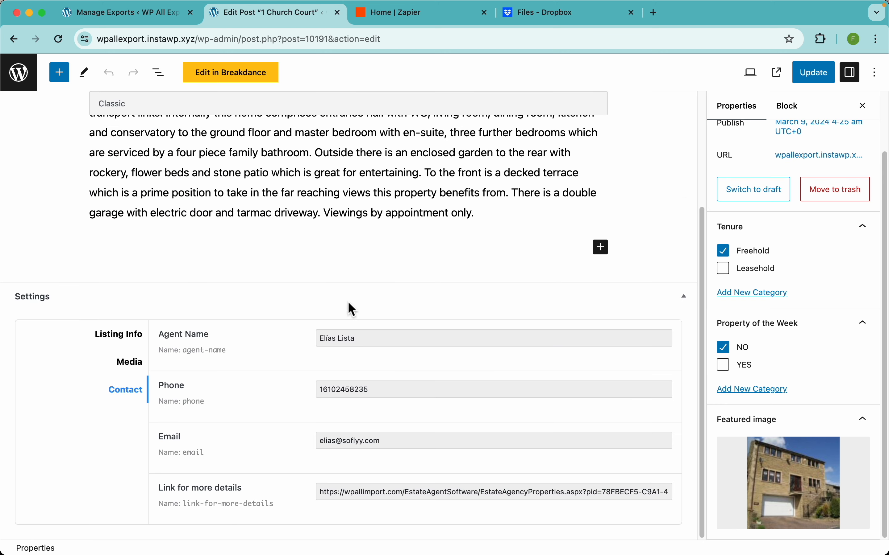
Step: Return to the export preview and examine the columns from Map Address through Gallery
{"action": "left_click", "coordinate": [177, 17]}
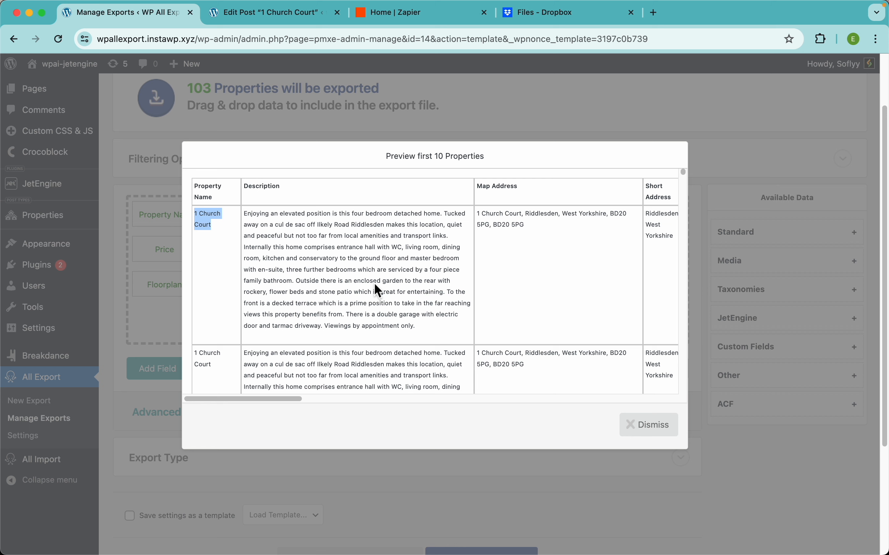
{"action": "scroll", "coordinate": [576, 251], "scroll_direction": "right", "scroll_amount": 5}
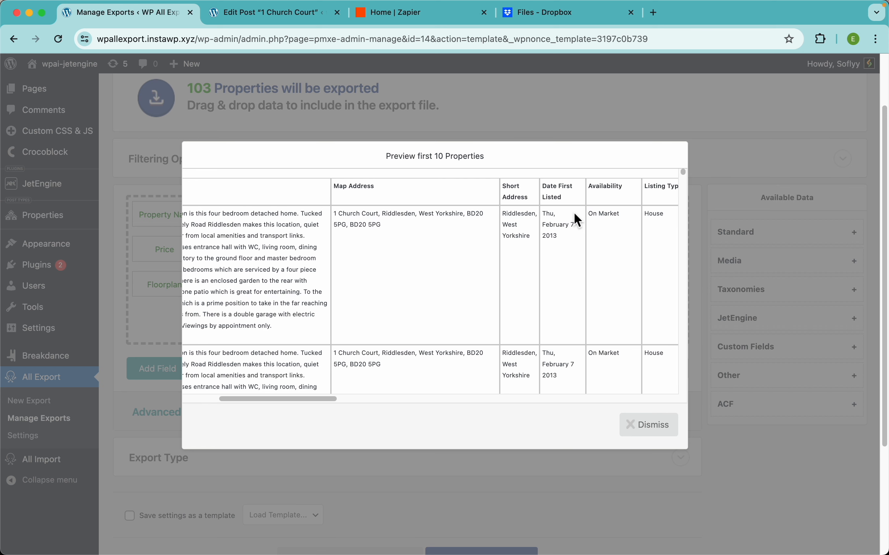
{"action": "scroll", "coordinate": [575, 215], "scroll_direction": "right", "scroll_amount": 5}
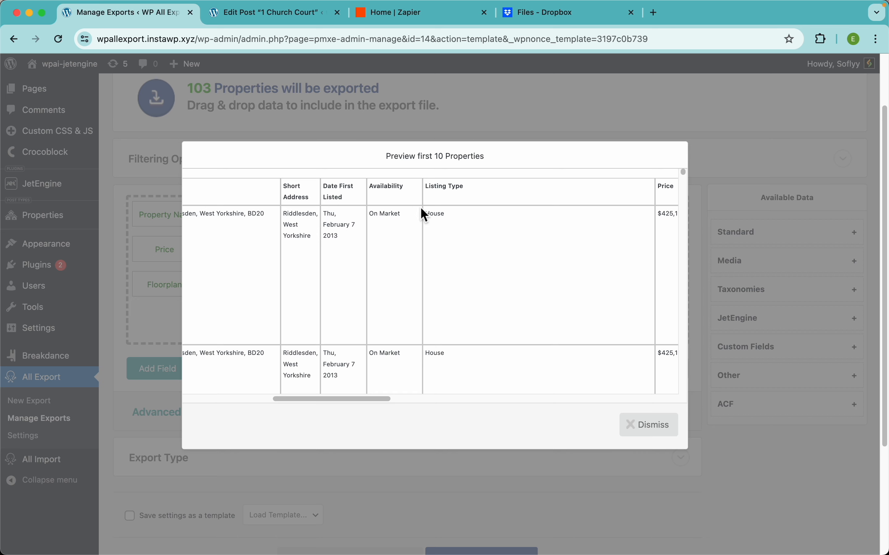
{"action": "scroll", "coordinate": [521, 216], "scroll_direction": "right", "scroll_amount": 5}
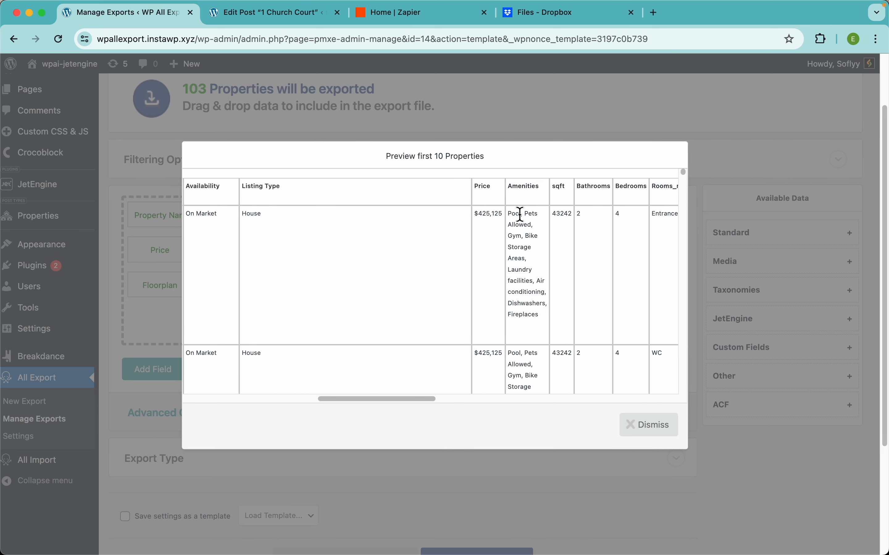
{"action": "scroll", "coordinate": [521, 215], "scroll_direction": "right", "scroll_amount": 5}
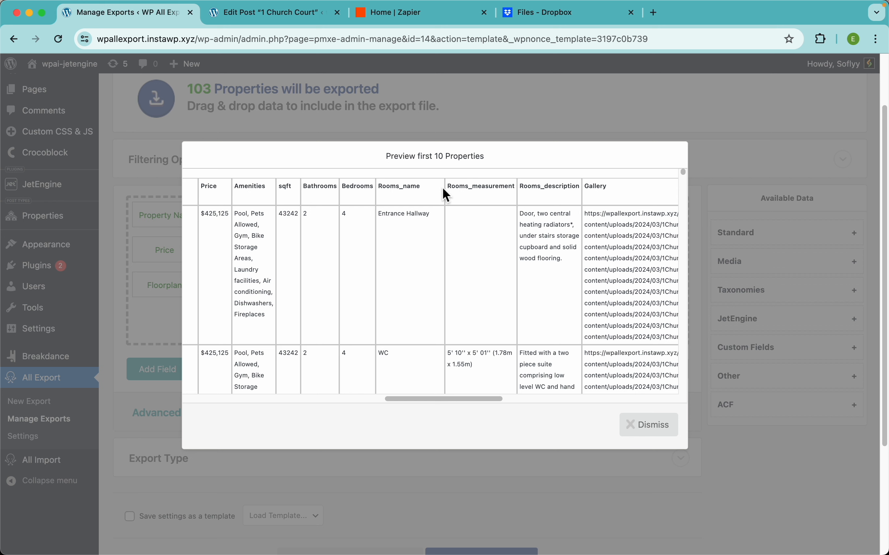
Step: Compare the property's Rooms repeater fields with the Rooms_name, Rooms_measurement and Rooms_description columns in the export preview
{"action": "left_click", "coordinate": [281, 14]}
{"action": "left_click", "coordinate": [123, 340]}
{"action": "scroll", "coordinate": [326, 425], "scroll_direction": "down", "scroll_amount": 20}
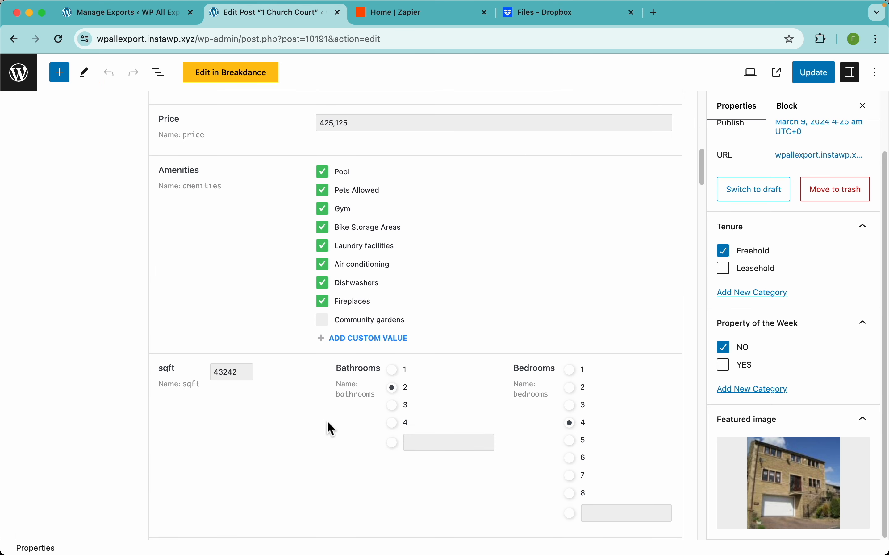
{"action": "scroll", "coordinate": [329, 428], "scroll_direction": "up", "scroll_amount": 4}
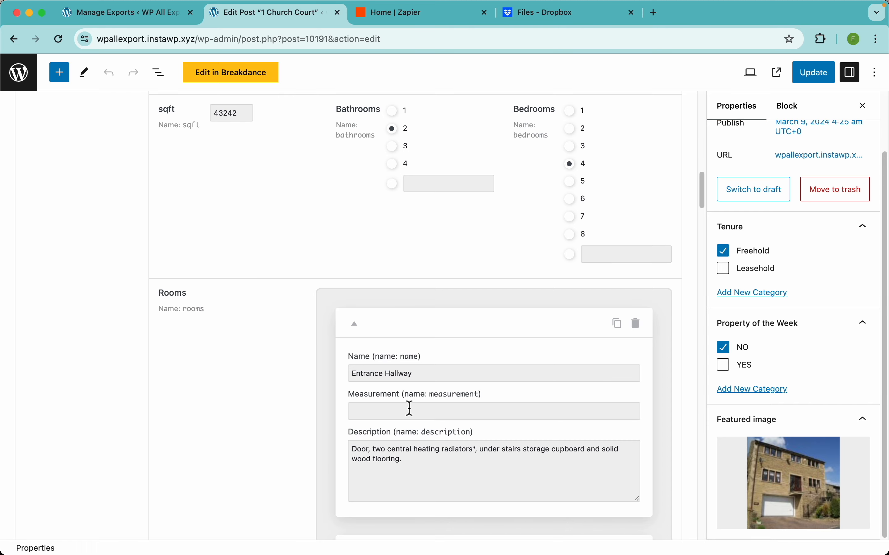
{"action": "left_click", "coordinate": [164, 14]}
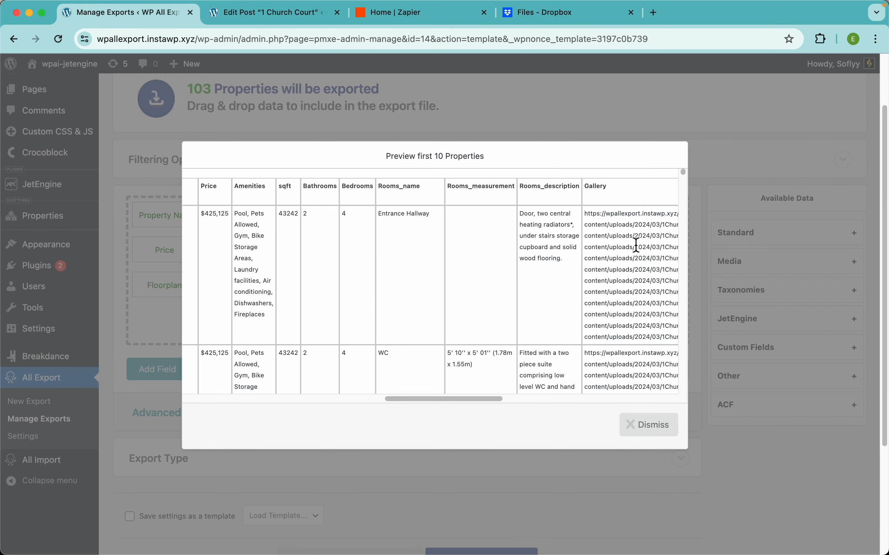
{"action": "scroll", "coordinate": [596, 262], "scroll_direction": "right", "scroll_amount": 3}
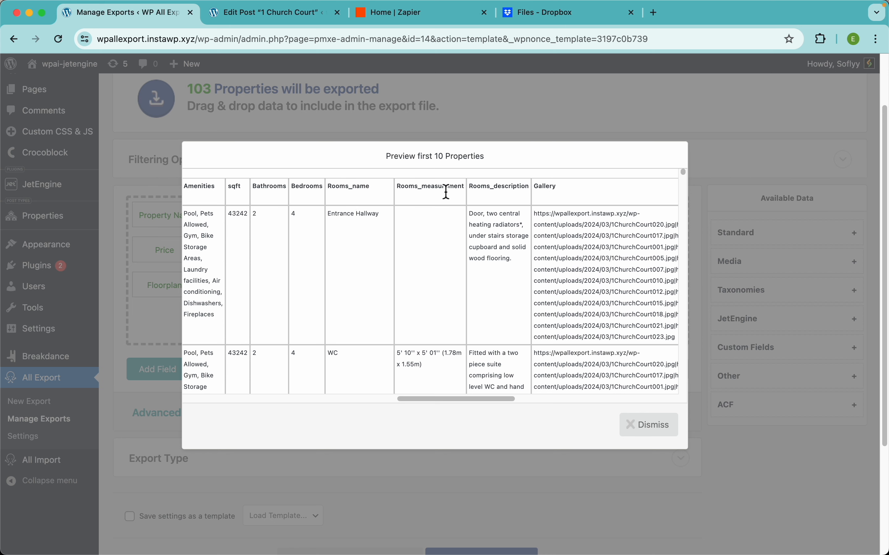
{"action": "left_click", "coordinate": [272, 13]}
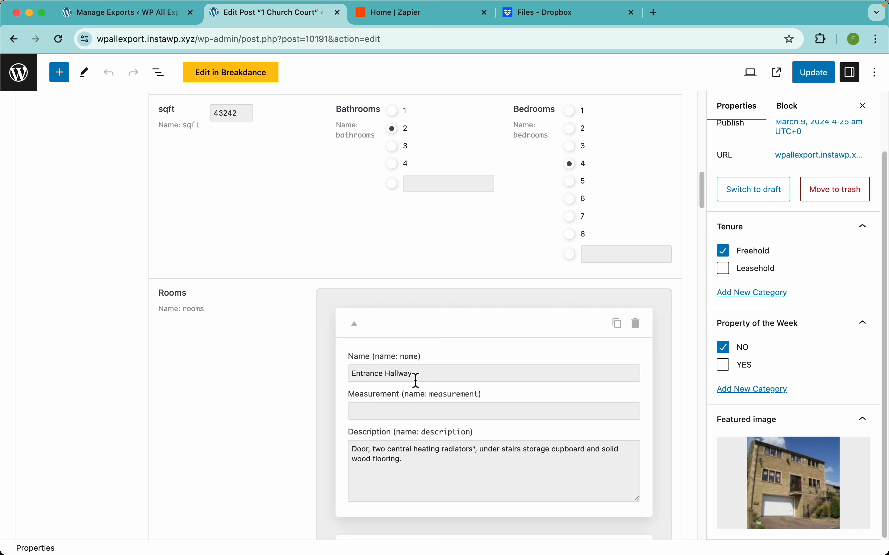
{"action": "left_click", "coordinate": [138, 22]}
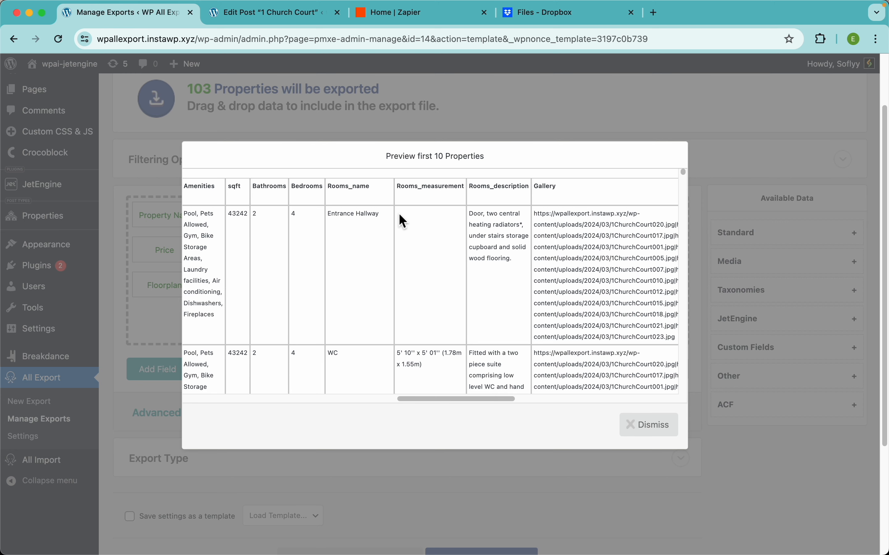
Step: Turn off "Display each repeater row in its own csv line" for the Rooms export field and save the field
{"action": "left_click", "coordinate": [651, 428]}
{"action": "left_click", "coordinate": [534, 253]}
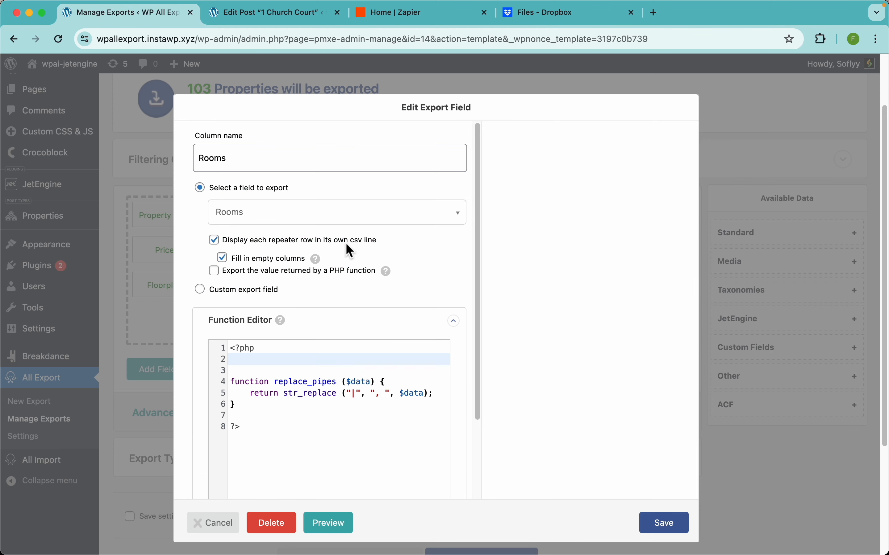
{"action": "left_click", "coordinate": [267, 242]}
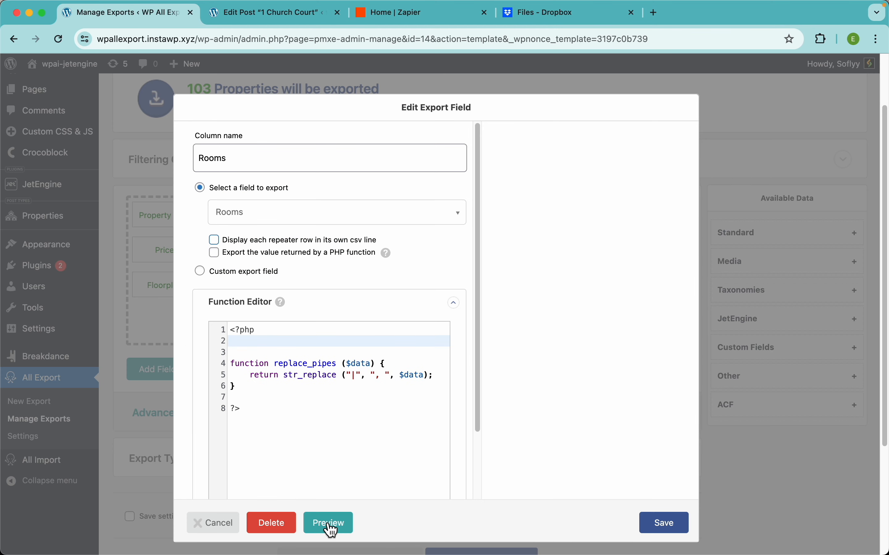
{"action": "left_click", "coordinate": [665, 525]}
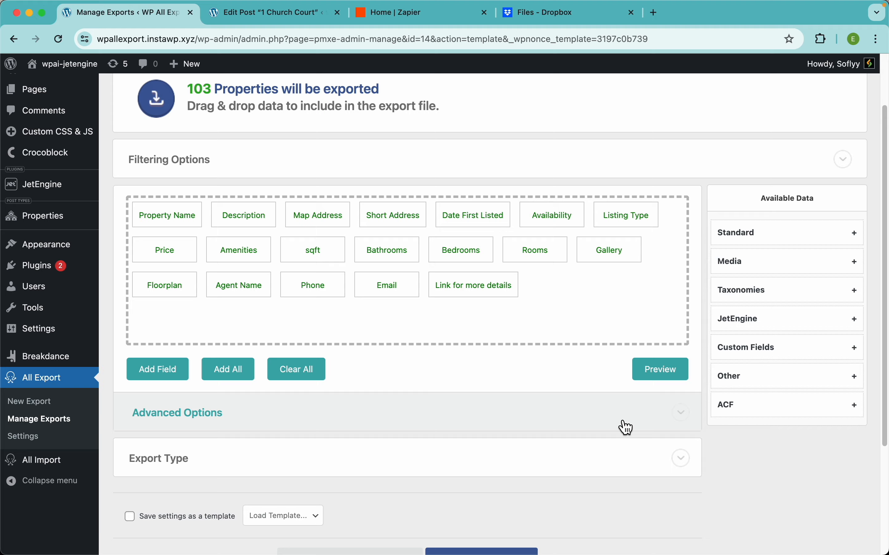
Step: Preview the export and examine how the Rooms_name, Rooms_measurement and Rooms_description columns present the repeater data
{"action": "left_click", "coordinate": [657, 369]}
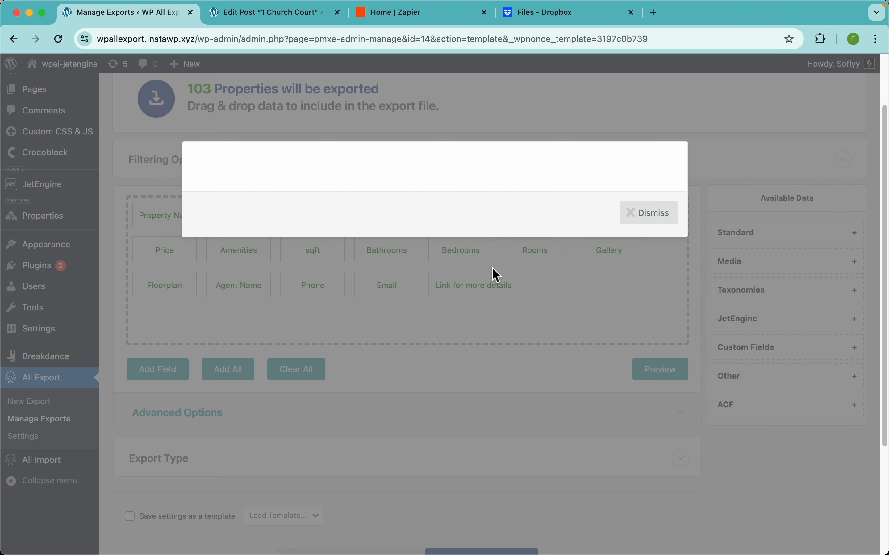
{"action": "scroll", "coordinate": [492, 268], "scroll_direction": "right", "scroll_amount": 10}
{"action": "scroll", "coordinate": [493, 268], "scroll_direction": "left", "scroll_amount": 10}
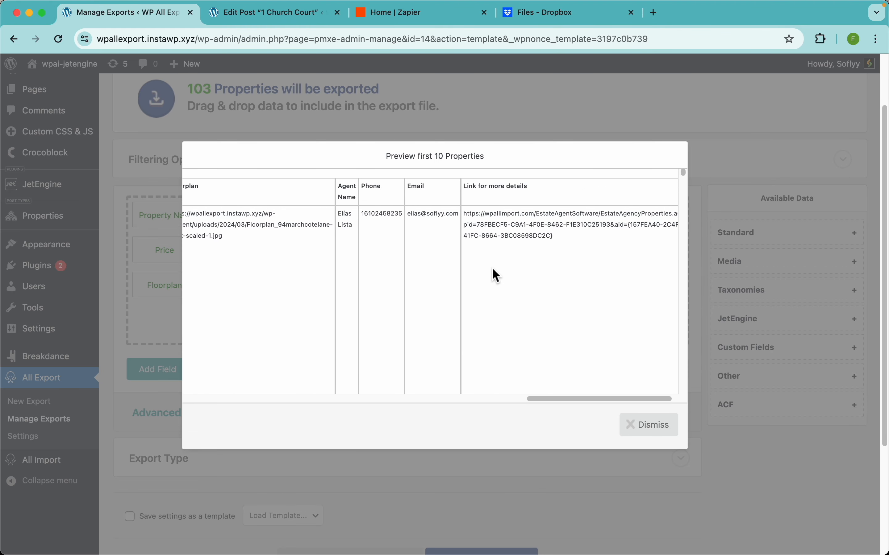
{"action": "scroll", "coordinate": [493, 270], "scroll_direction": "left", "scroll_amount": 8}
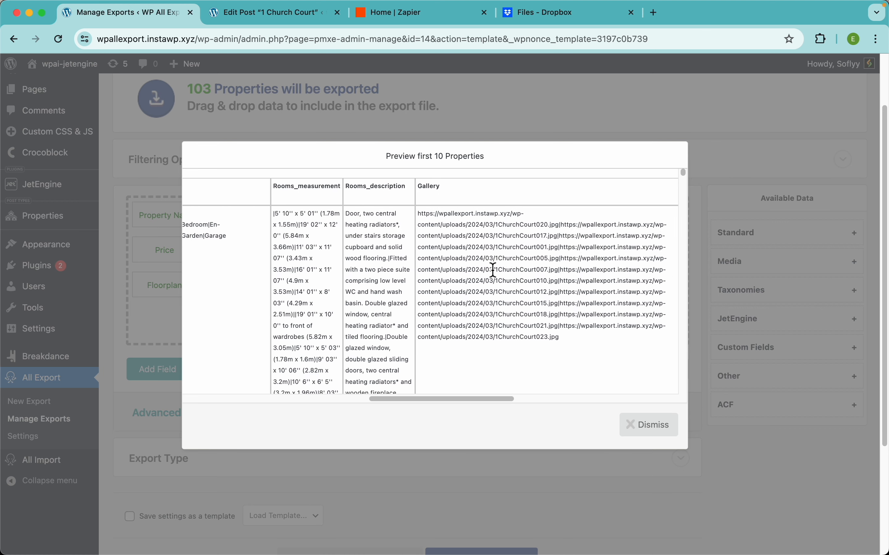
{"action": "scroll", "coordinate": [494, 274], "scroll_direction": "right", "scroll_amount": 1}
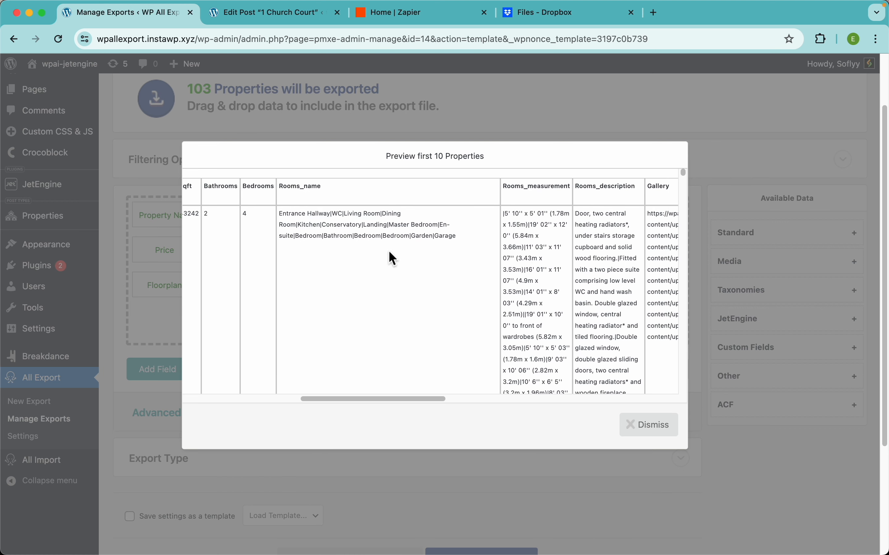
{"action": "scroll", "coordinate": [367, 224], "scroll_direction": "up", "scroll_amount": 5}
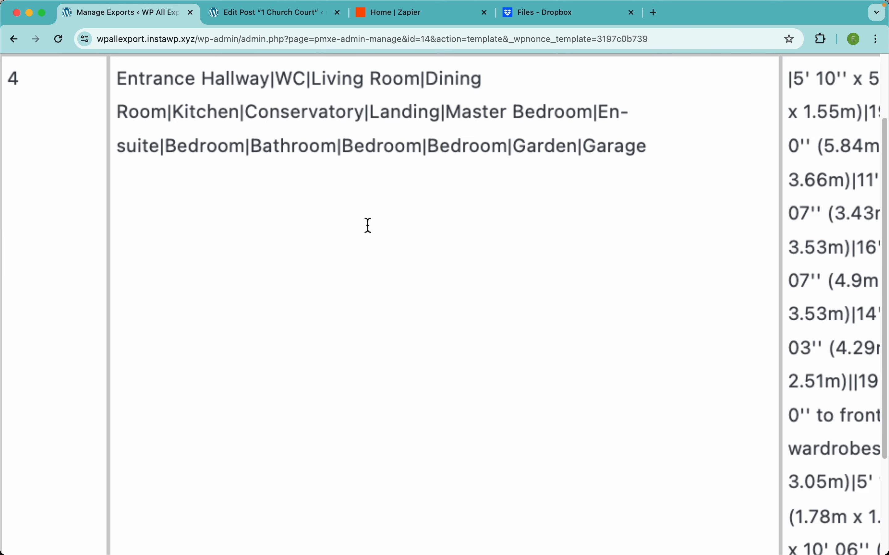
{"action": "scroll", "coordinate": [205, 193], "scroll_direction": "up", "scroll_amount": 2}
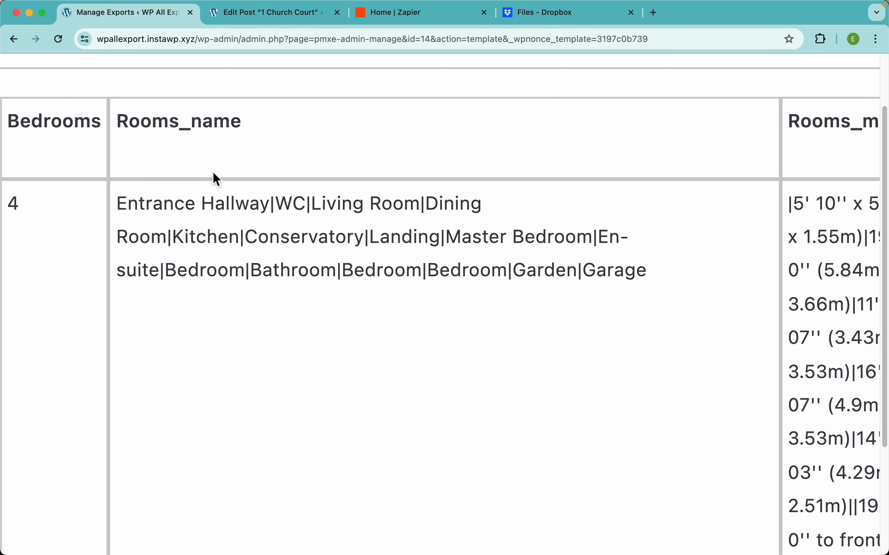
Step: Compare the room names in the 1 Church Court property's Rooms repeater with the Rooms_name column of the export preview
{"action": "left_click", "coordinate": [297, 21]}
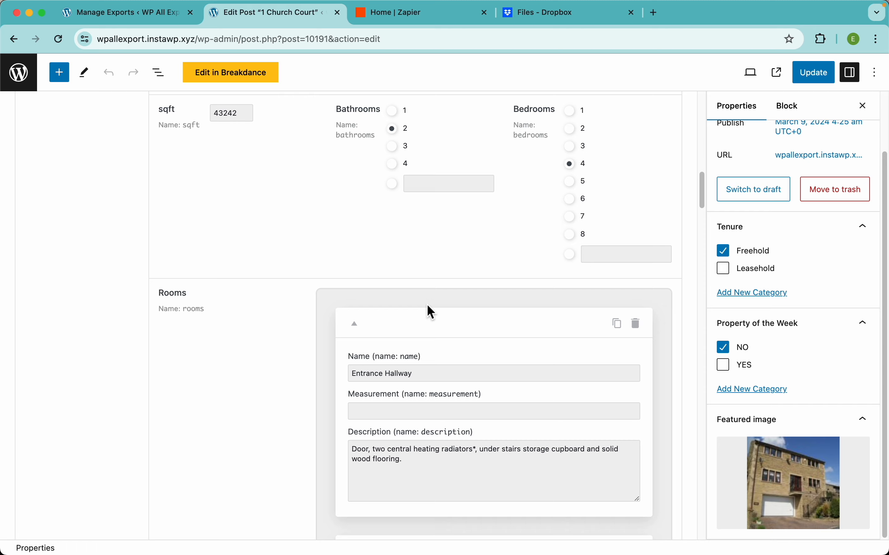
{"action": "scroll", "coordinate": [427, 307], "scroll_direction": "down", "scroll_amount": 3}
{"action": "scroll", "coordinate": [407, 308], "scroll_direction": "down", "scroll_amount": 6}
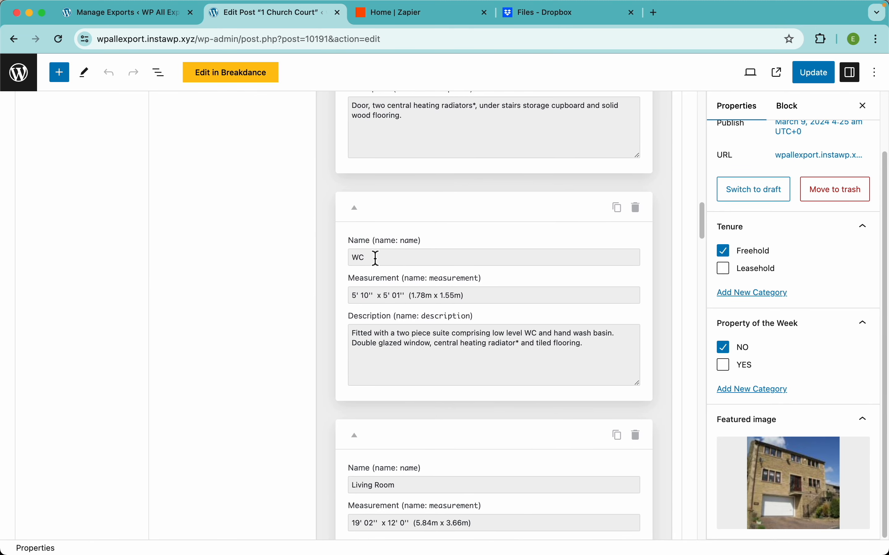
{"action": "scroll", "coordinate": [375, 258], "scroll_direction": "down", "scroll_amount": 10}
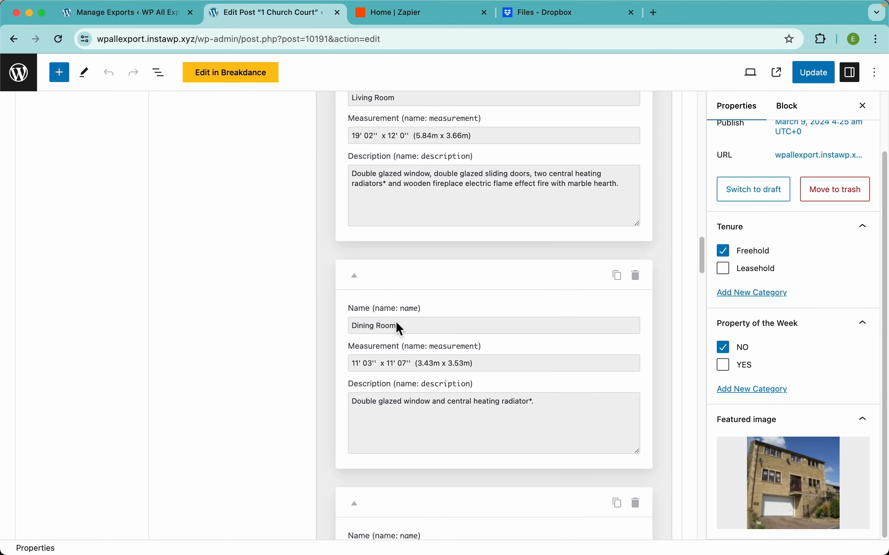
{"action": "left_click", "coordinate": [143, 19]}
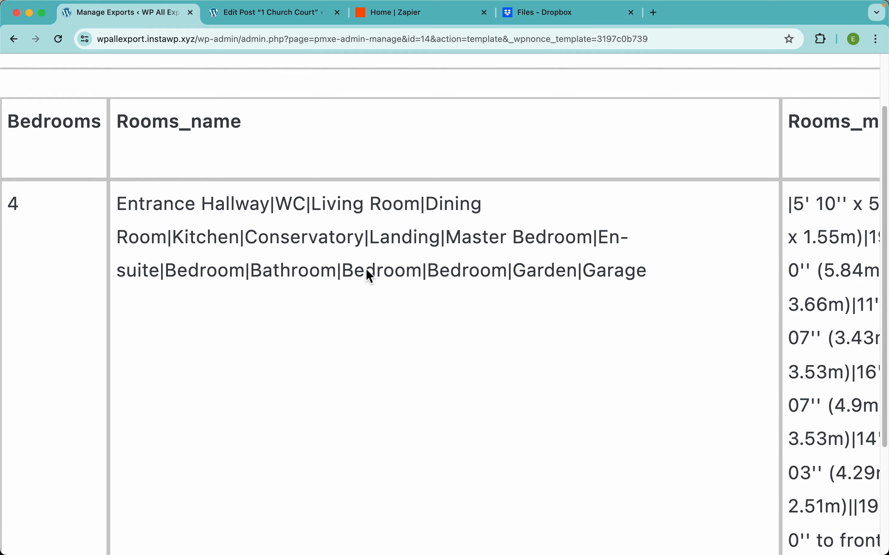
{"action": "scroll", "coordinate": [424, 249], "scroll_direction": "down", "scroll_amount": 5}
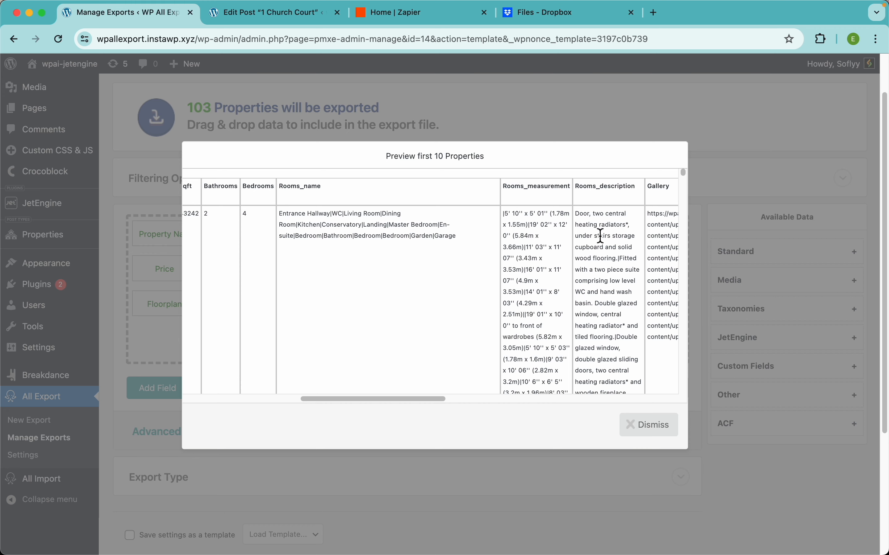
Step: Set the Rooms export field to display each repeater row in its own csv line with empty columns filled in, and save it
{"action": "left_click", "coordinate": [654, 428]}
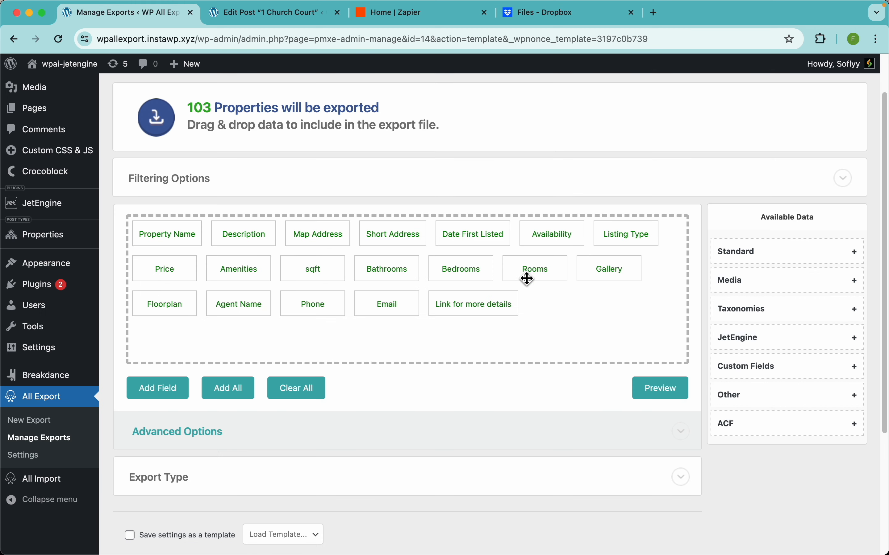
{"action": "left_click", "coordinate": [547, 277]}
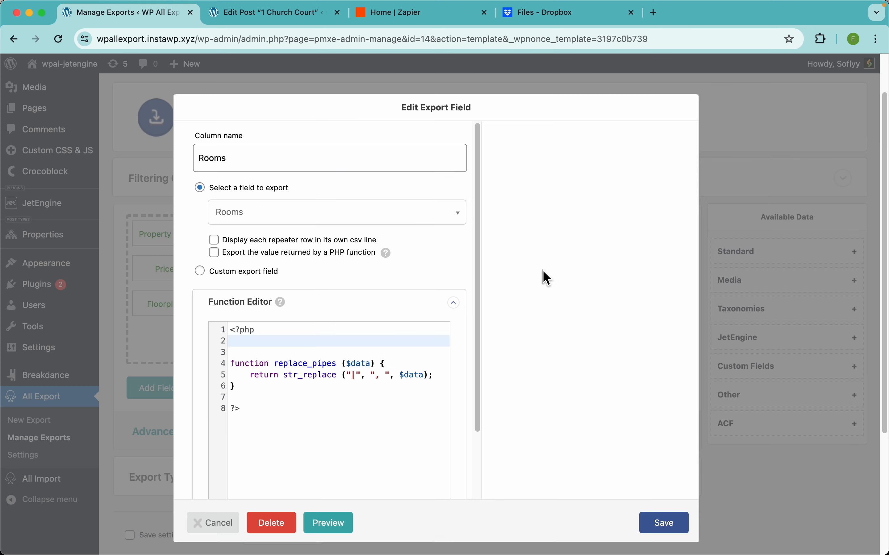
{"action": "left_click", "coordinate": [257, 240]}
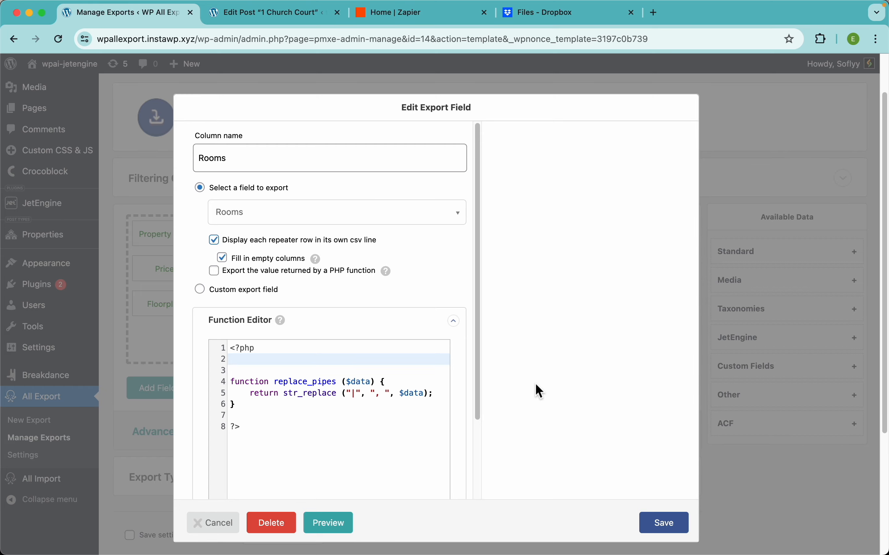
{"action": "left_click", "coordinate": [664, 523]}
Step: Preview the export, examine how each room's name, measurement and description are laid out across rows, and close the preview
{"action": "left_click", "coordinate": [657, 392]}
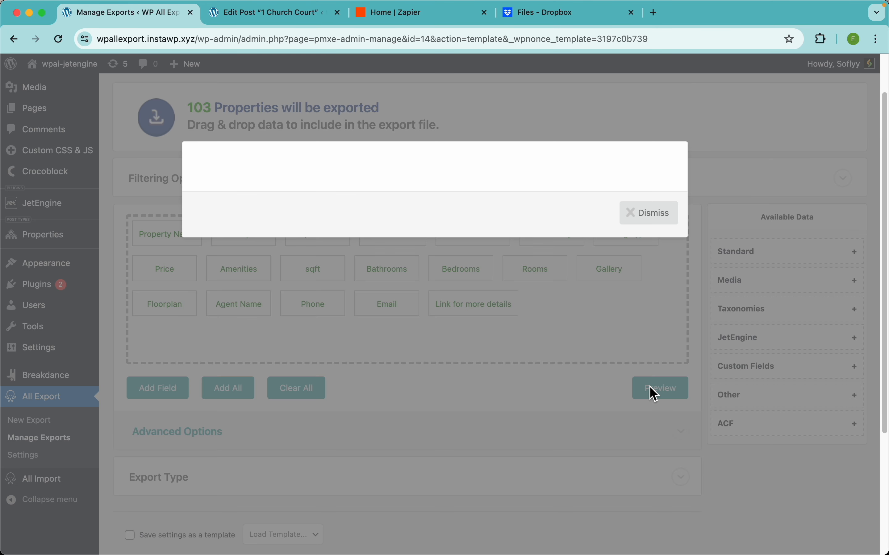
{"action": "scroll", "coordinate": [538, 292], "scroll_direction": "right", "scroll_amount": 10}
{"action": "scroll", "coordinate": [533, 285], "scroll_direction": "right", "scroll_amount": 15}
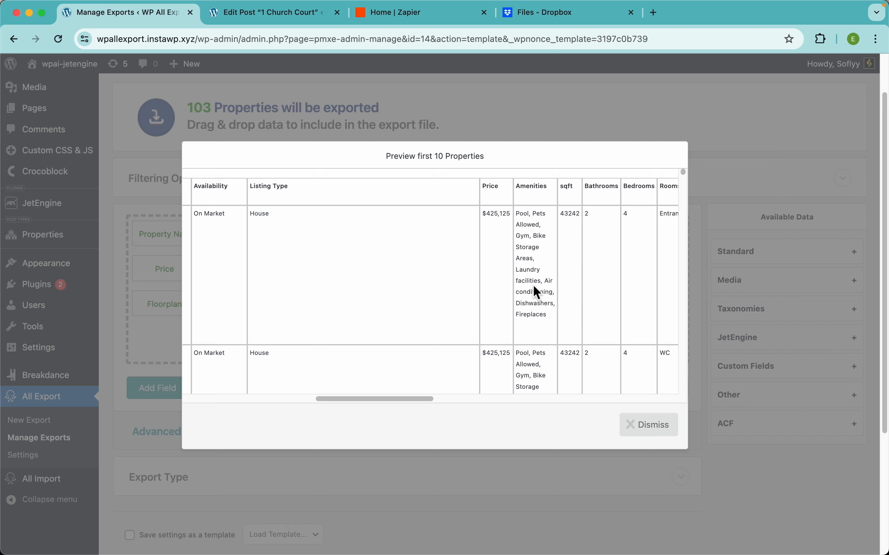
{"action": "scroll", "coordinate": [380, 278], "scroll_direction": "left", "scroll_amount": 3}
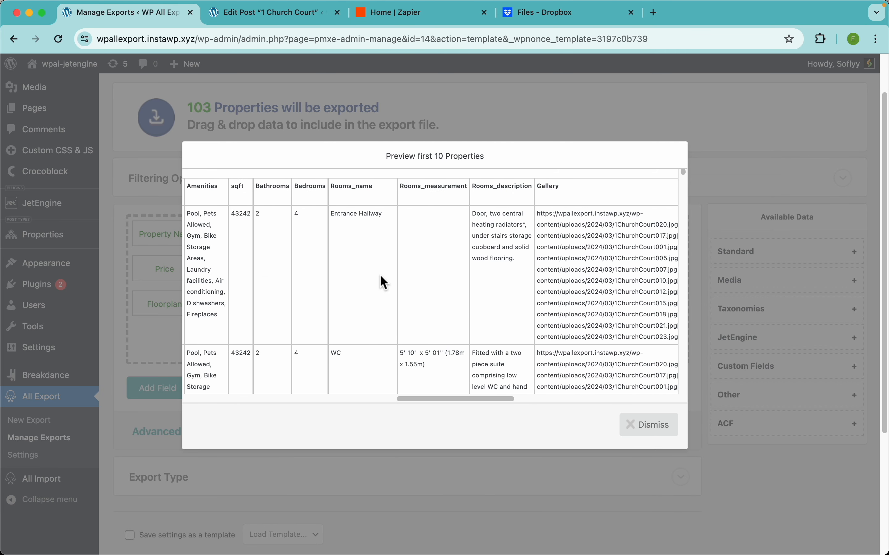
{"action": "scroll", "coordinate": [415, 326], "scroll_direction": "down", "scroll_amount": 8}
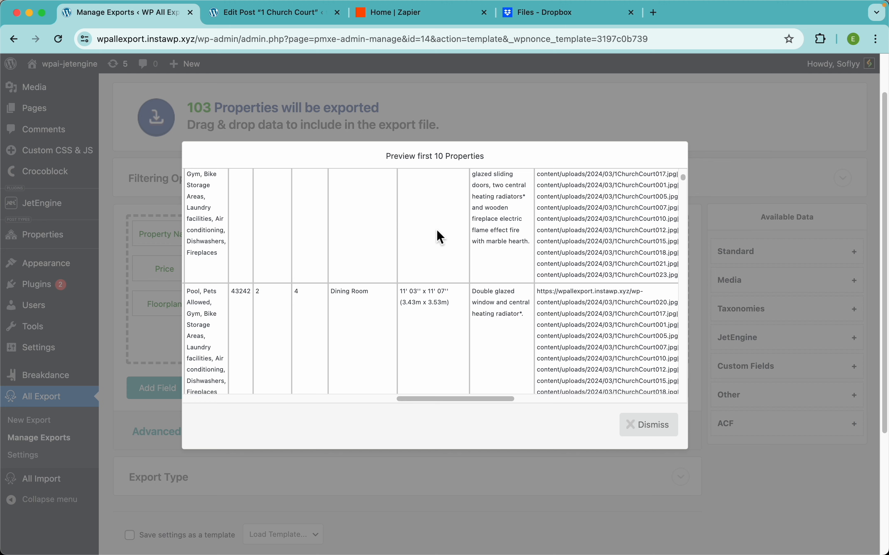
{"action": "left_click", "coordinate": [555, 124]}
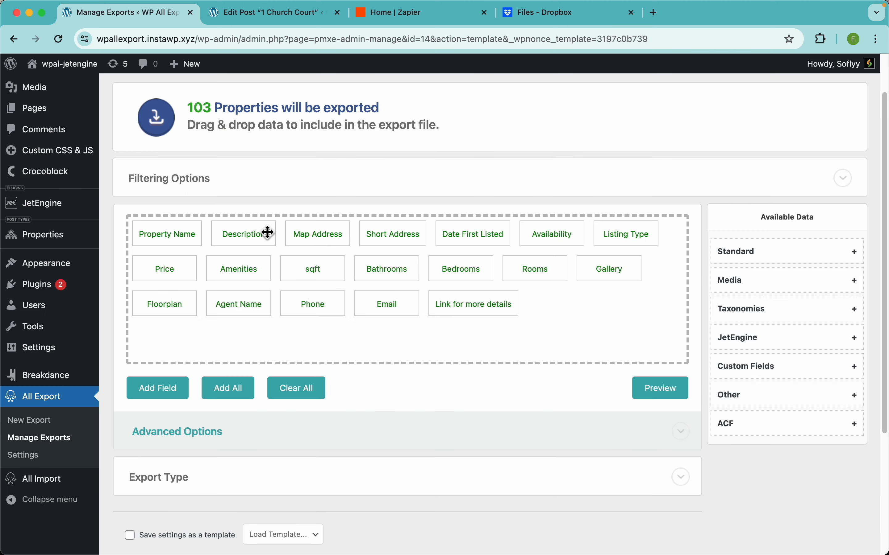
Step: Check the Property Name field's export settings, and save the Amenities field with "Export the value returned by a PHP function" turned off
{"action": "left_click", "coordinate": [201, 244]}
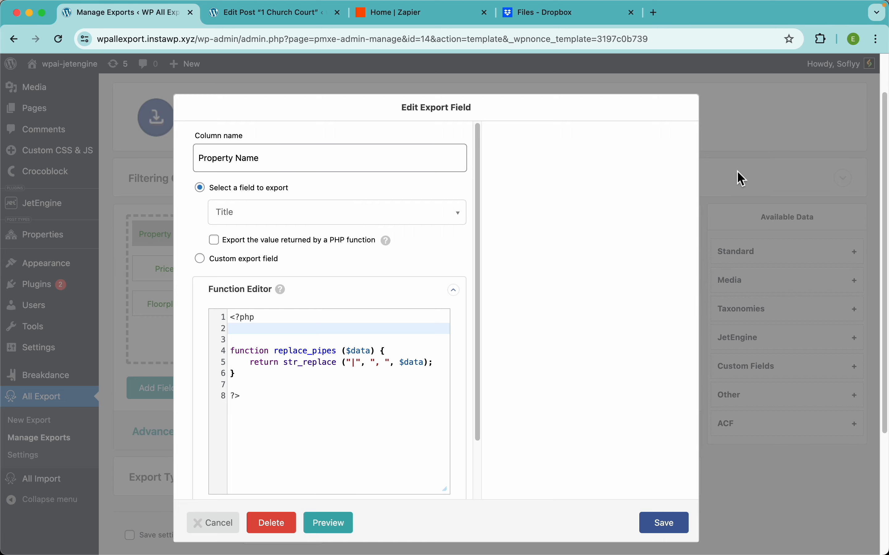
{"action": "left_click", "coordinate": [763, 174]}
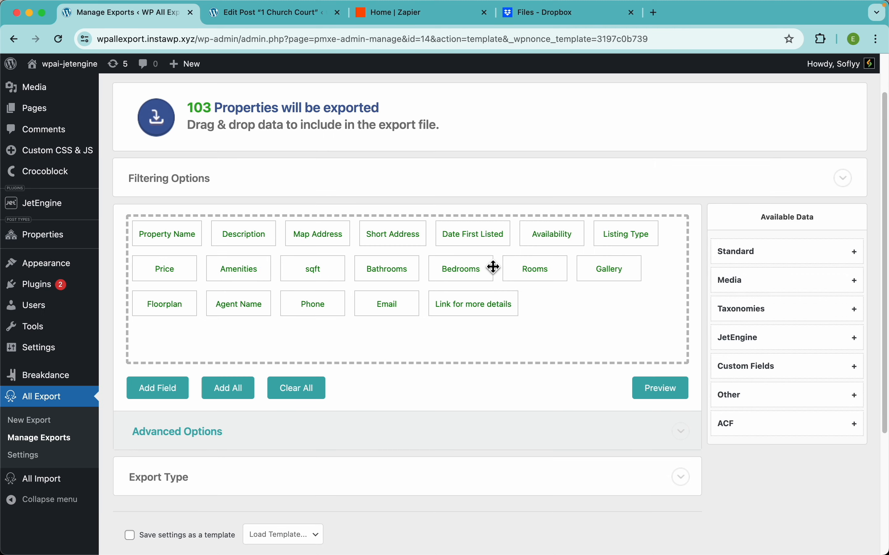
{"action": "left_click", "coordinate": [259, 270]}
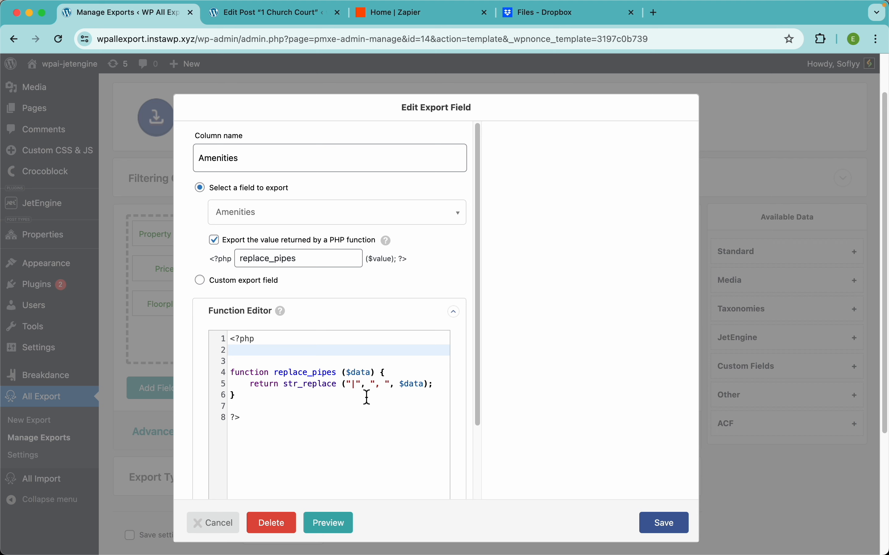
{"action": "left_click", "coordinate": [313, 239]}
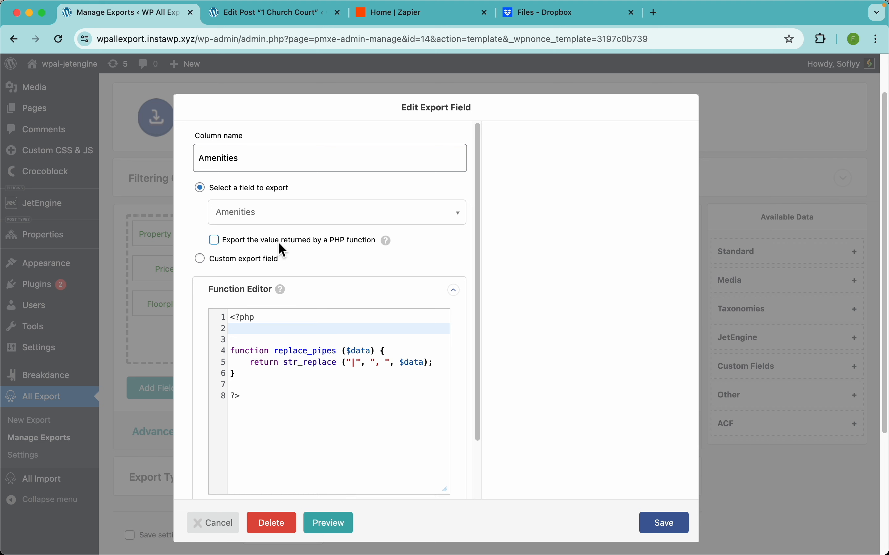
{"action": "scroll", "coordinate": [526, 315], "scroll_direction": "down", "scroll_amount": 1}
{"action": "left_click", "coordinate": [663, 523]}
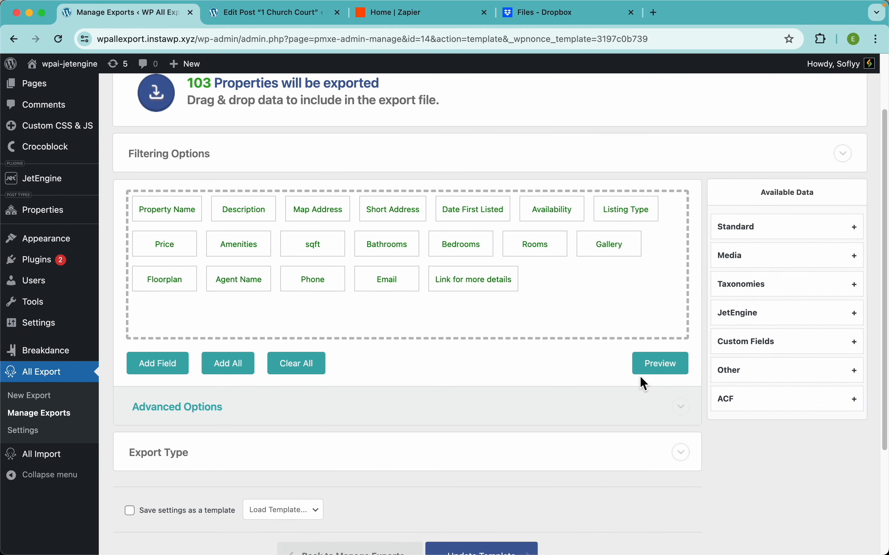
Step: Preview the export, examine how the values in the Amenities column are separated, and close the preview
{"action": "left_click", "coordinate": [646, 371]}
{"action": "scroll", "coordinate": [546, 286], "scroll_direction": "right", "scroll_amount": 10}
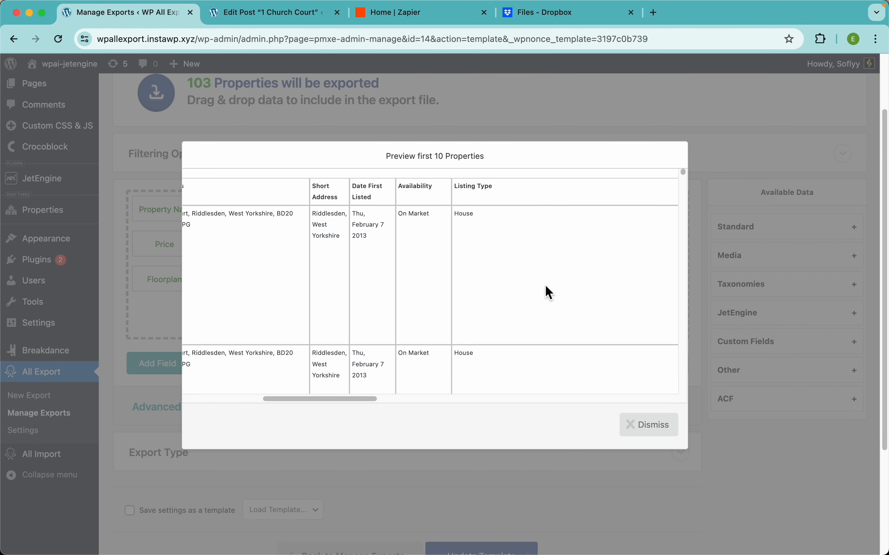
{"action": "scroll", "coordinate": [388, 206], "scroll_direction": "up", "scroll_amount": 5}
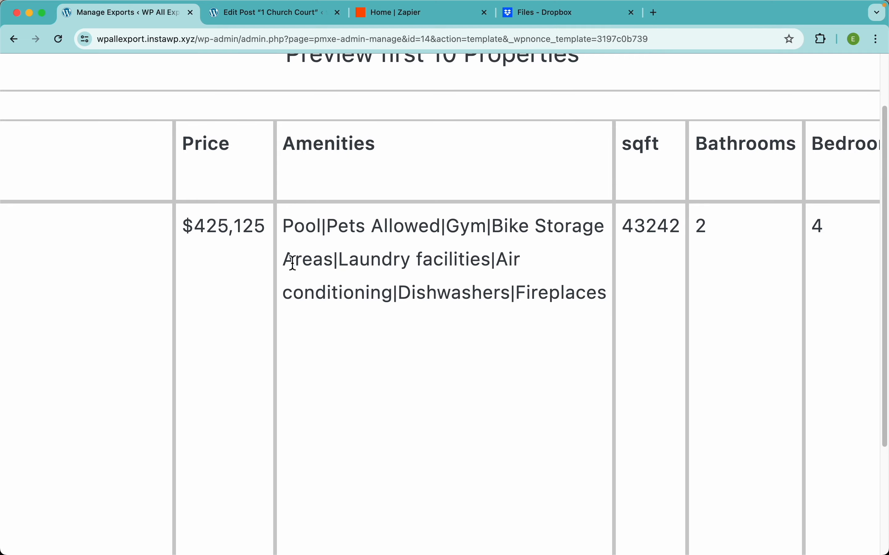
{"action": "double_click", "coordinate": [324, 227]}
{"action": "scroll", "coordinate": [385, 256], "scroll_direction": "down", "scroll_amount": 5}
{"action": "left_click", "coordinate": [442, 100]}
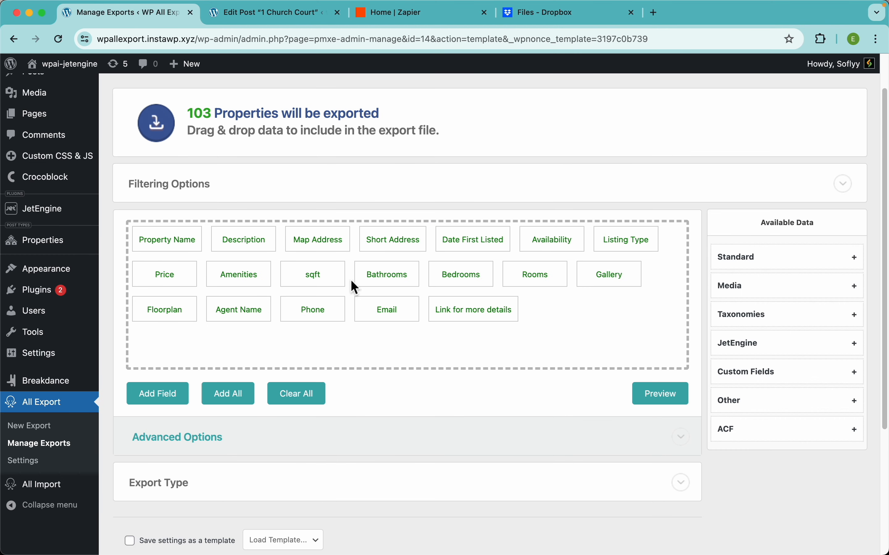
Step: Set the Amenities field to export the value returned by the replace_pipes PHP function and save it
{"action": "left_click", "coordinate": [249, 276]}
{"action": "left_click", "coordinate": [259, 242]}
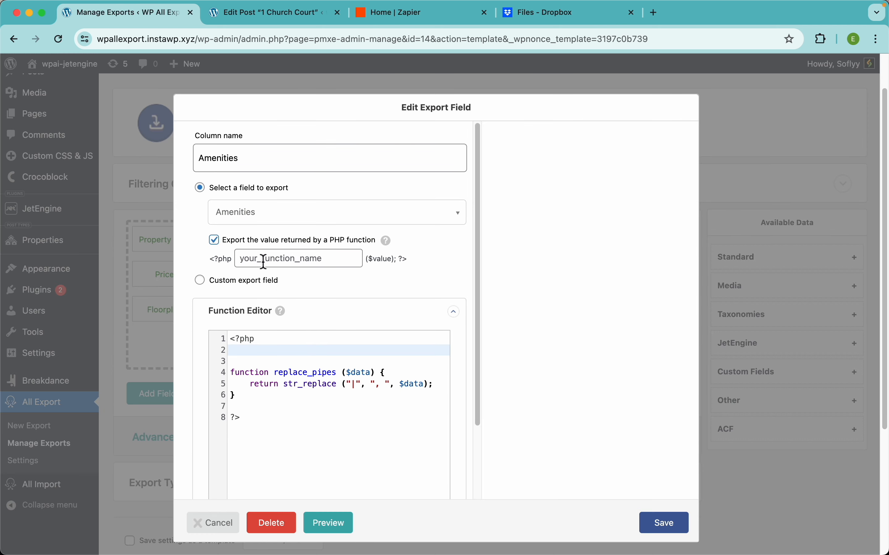
{"action": "double_click", "coordinate": [296, 378]}
{"action": "key", "text": "super+c"}
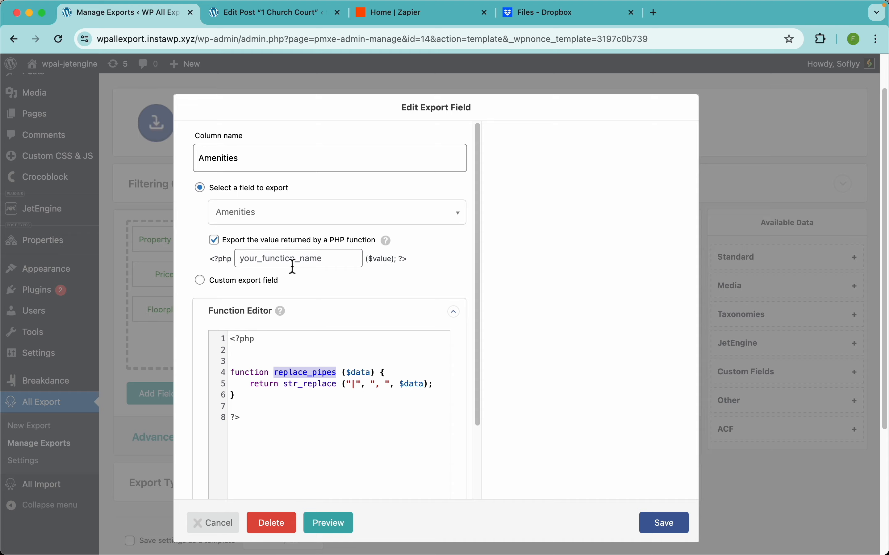
{"action": "left_click", "coordinate": [292, 258]}
{"action": "key", "text": "super+v"}
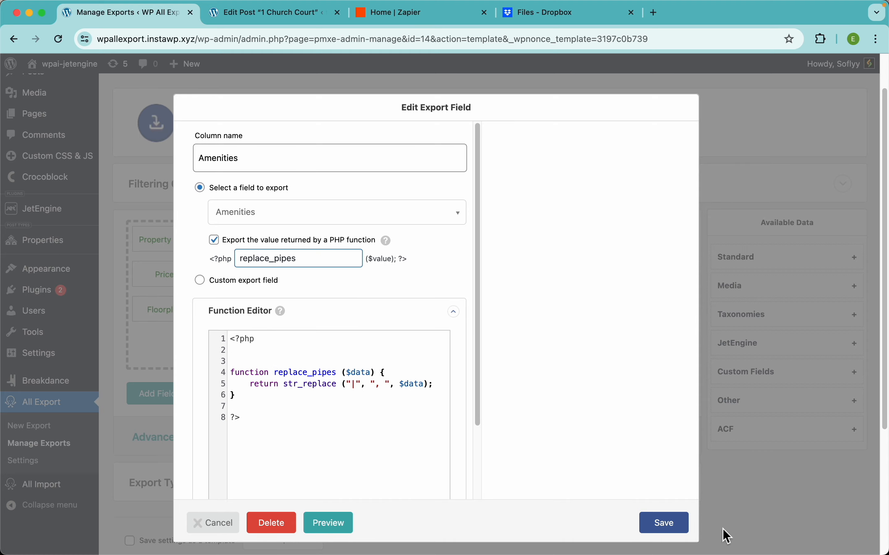
{"action": "left_click", "coordinate": [669, 525]}
Step: Preview the export, examine how the Amenities values are separated with the PHP function applied, and close the preview
{"action": "left_click", "coordinate": [648, 395]}
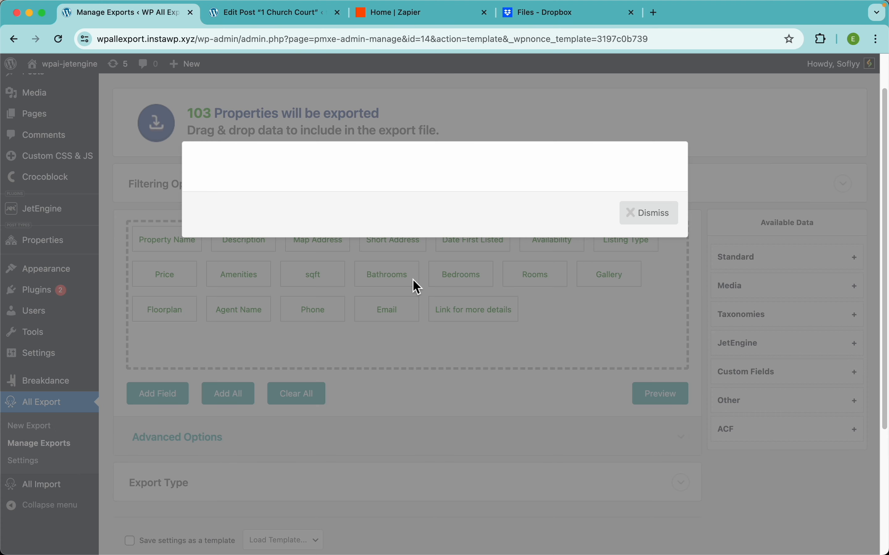
{"action": "scroll", "coordinate": [411, 278], "scroll_direction": "right", "scroll_amount": 5}
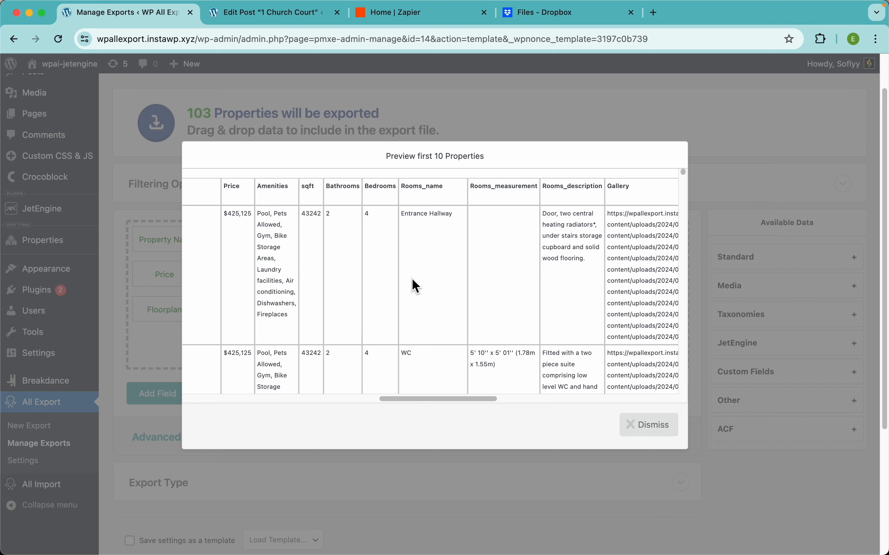
{"action": "scroll", "coordinate": [411, 279], "scroll_direction": "left", "scroll_amount": 3}
{"action": "scroll", "coordinate": [378, 241], "scroll_direction": "up", "scroll_amount": 5}
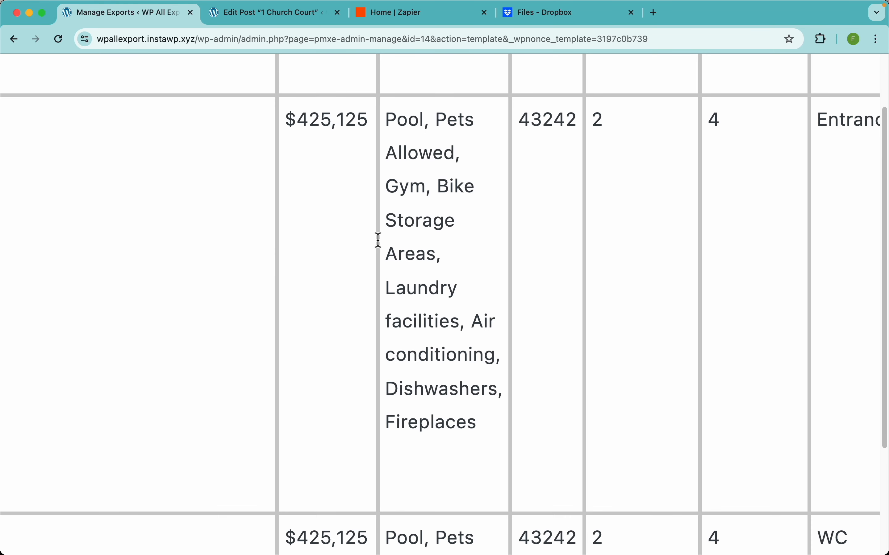
{"action": "scroll", "coordinate": [418, 229], "scroll_direction": "down", "scroll_amount": 5}
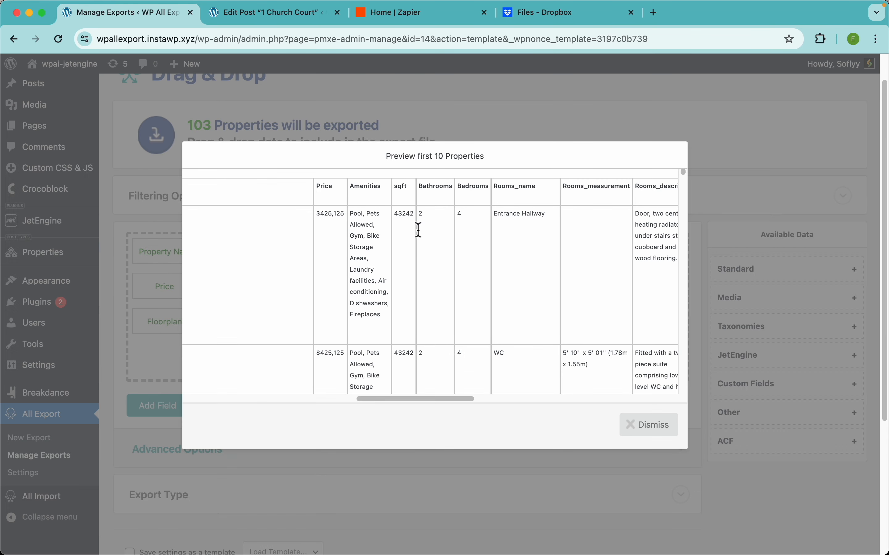
{"action": "left_click", "coordinate": [476, 123]}
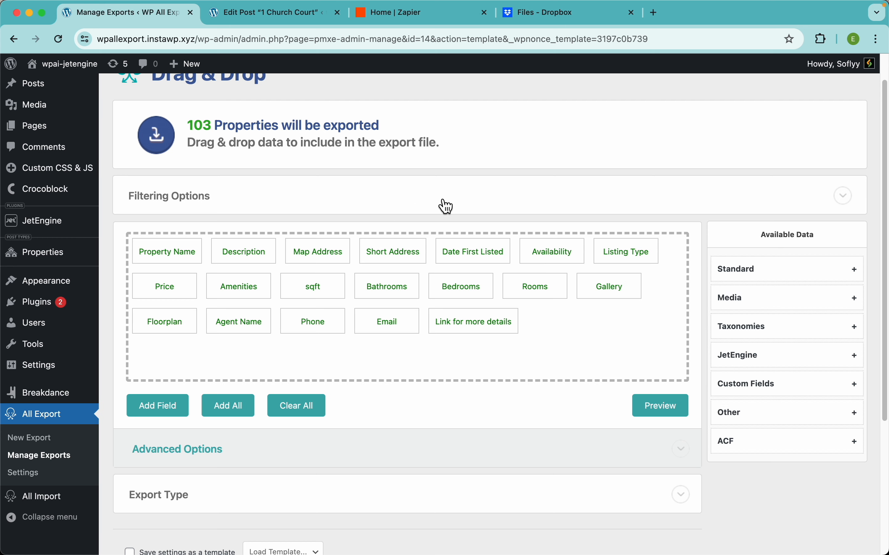
Step: Check the date format settings of the Date First Listed field, and update the export template
{"action": "left_click", "coordinate": [487, 246]}
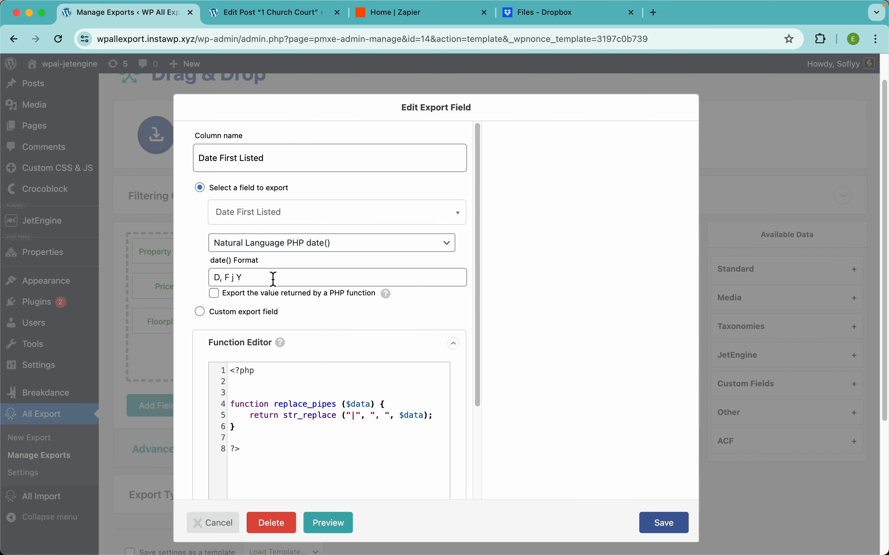
{"action": "left_click", "coordinate": [769, 152]}
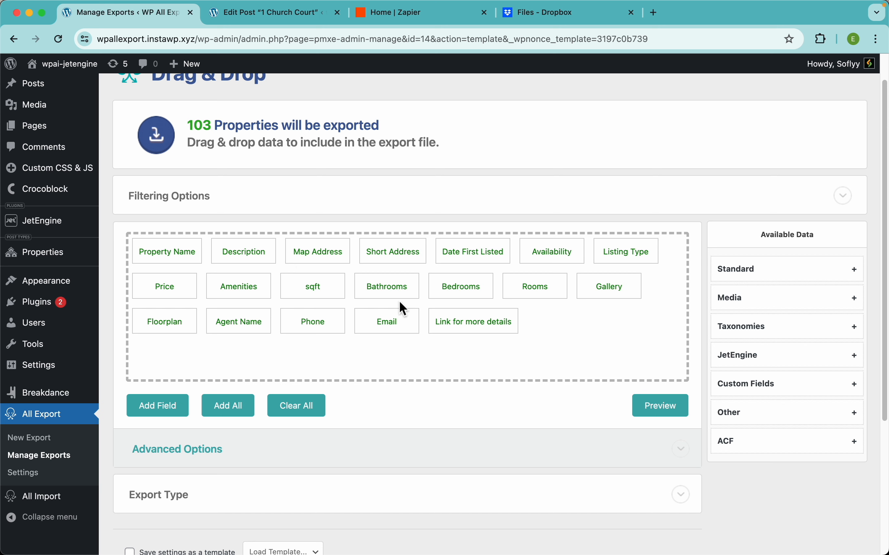
{"action": "scroll", "coordinate": [404, 349], "scroll_direction": "down", "scroll_amount": 5}
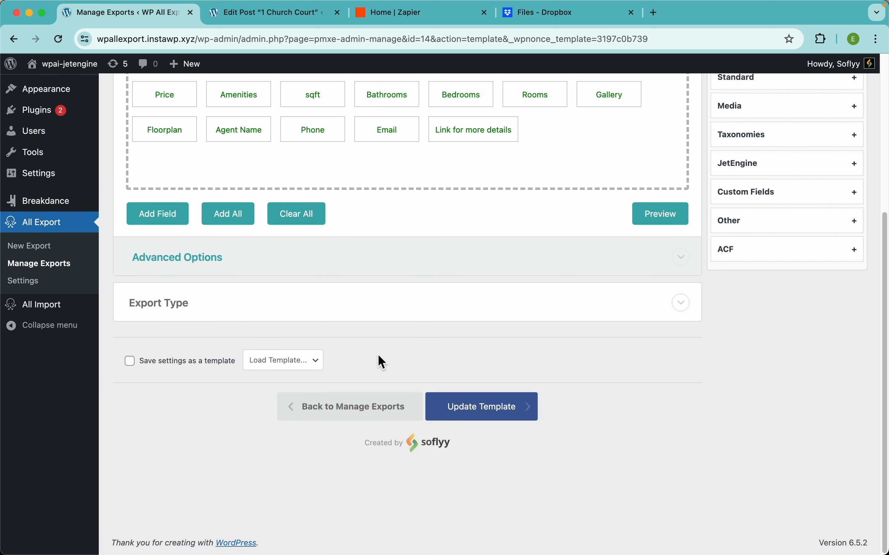
{"action": "left_click", "coordinate": [347, 406]}
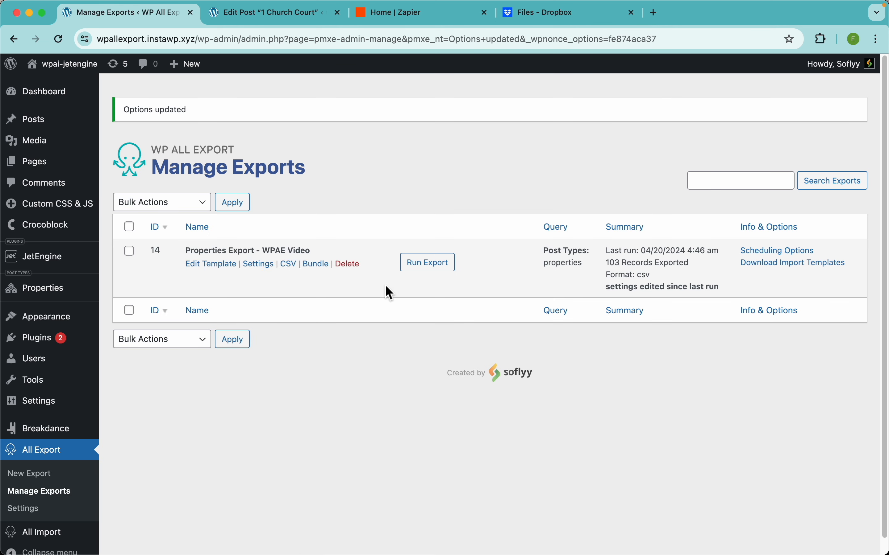
Step: Switch to Zapier and create a new Zap
{"action": "left_click", "coordinate": [404, 15]}
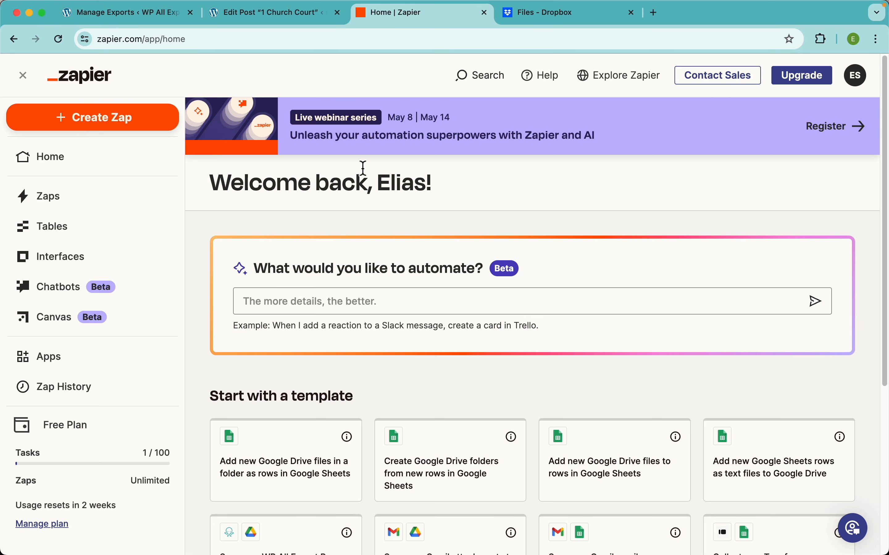
{"action": "left_click", "coordinate": [123, 121]}
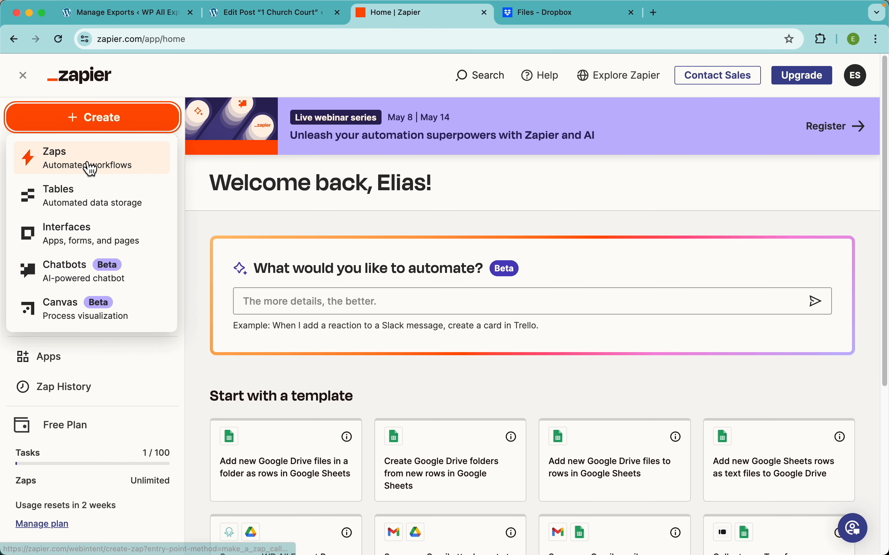
{"action": "left_click", "coordinate": [91, 169]}
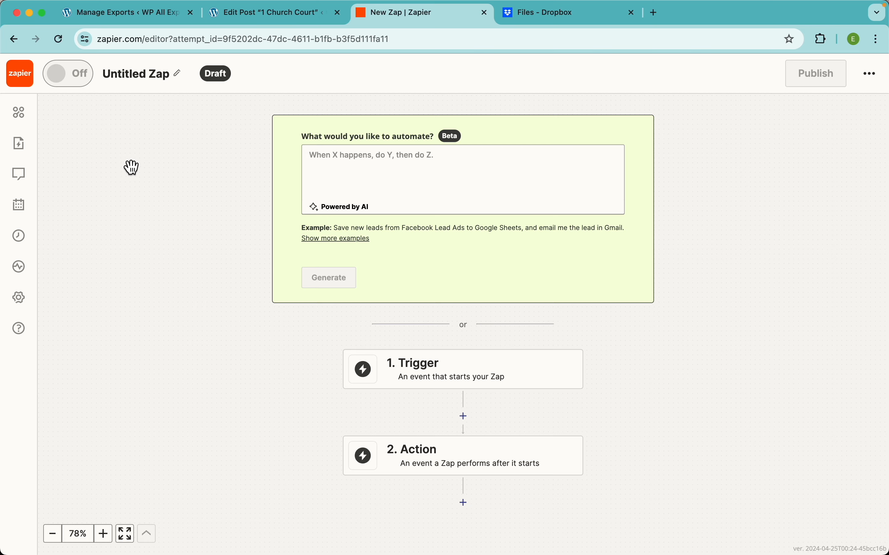
Step: Search the trigger apps for "wp all" and choose WP All Export Pro as the Zap's trigger
{"action": "left_click_drag", "start_coordinate": [648, 382], "coordinate": [638, 225]}
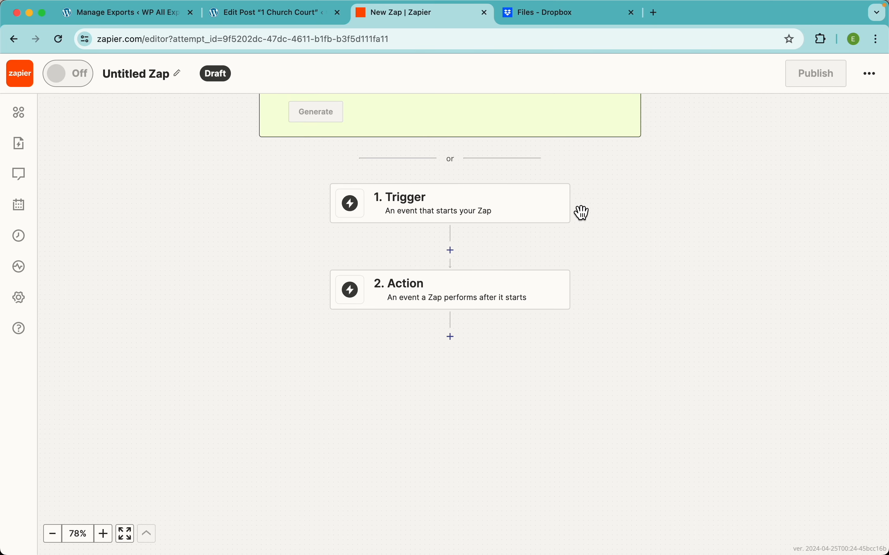
{"action": "left_click", "coordinate": [464, 210]}
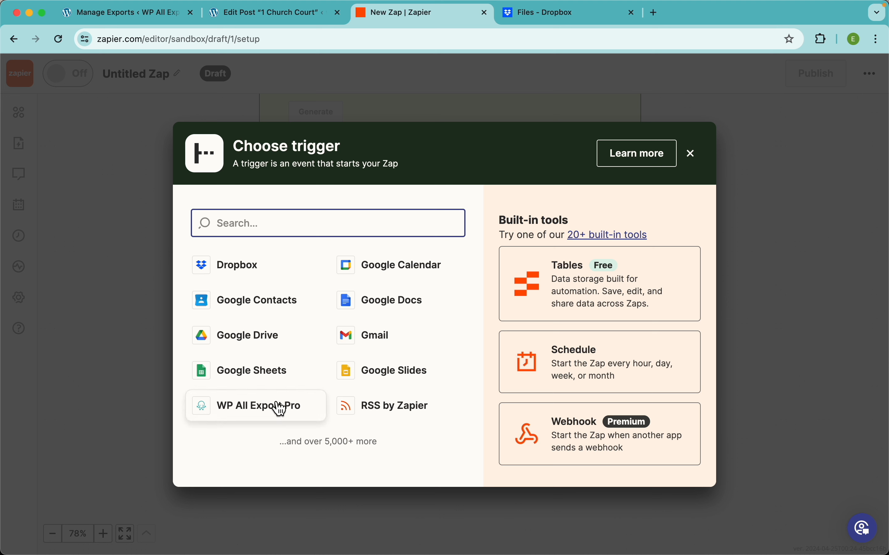
{"action": "type", "text": "wp"}
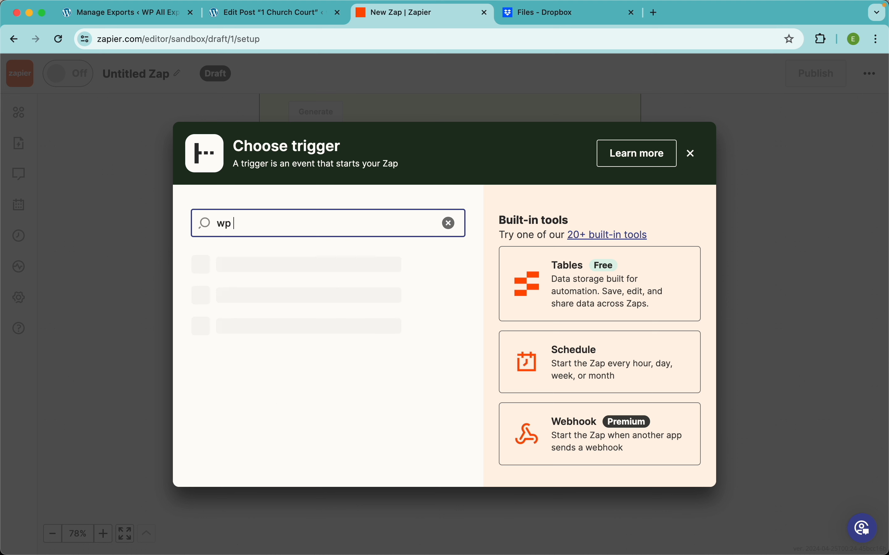
{"action": "type", "text": " all"}
{"action": "left_click", "coordinate": [261, 274]}
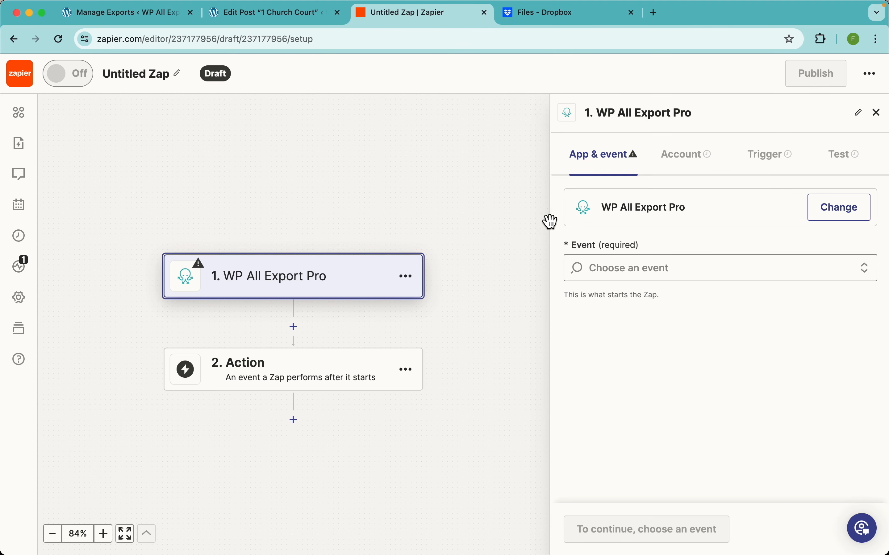
Step: Set the trigger event to New Export File and continue to the account settings
{"action": "left_click", "coordinate": [644, 270]}
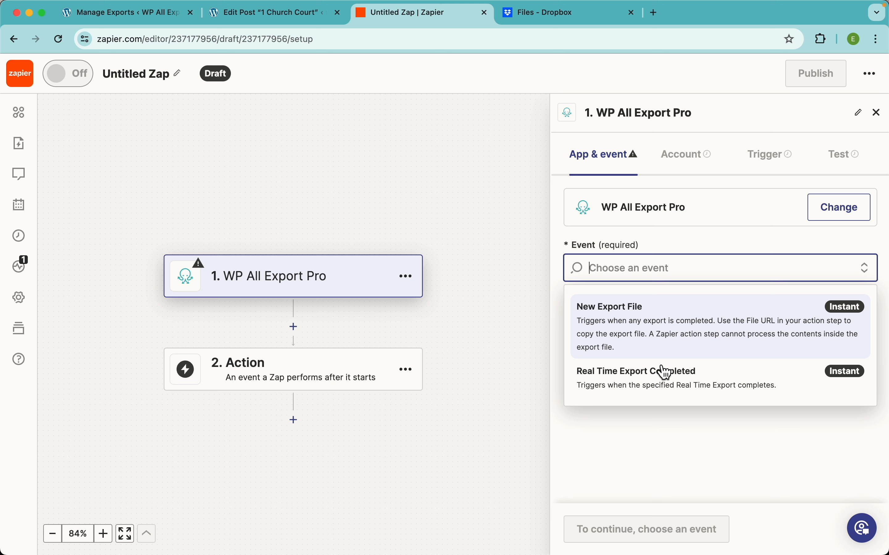
{"action": "left_click", "coordinate": [666, 328]}
{"action": "left_click", "coordinate": [611, 532]}
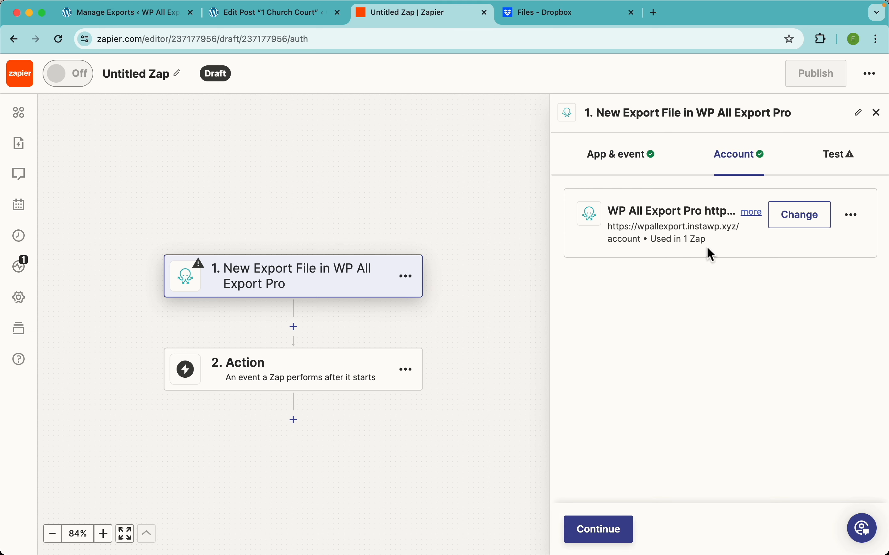
Step: Open the form for connecting a new WP All Export Pro account and check which fields it requires
{"action": "left_click", "coordinate": [798, 223]}
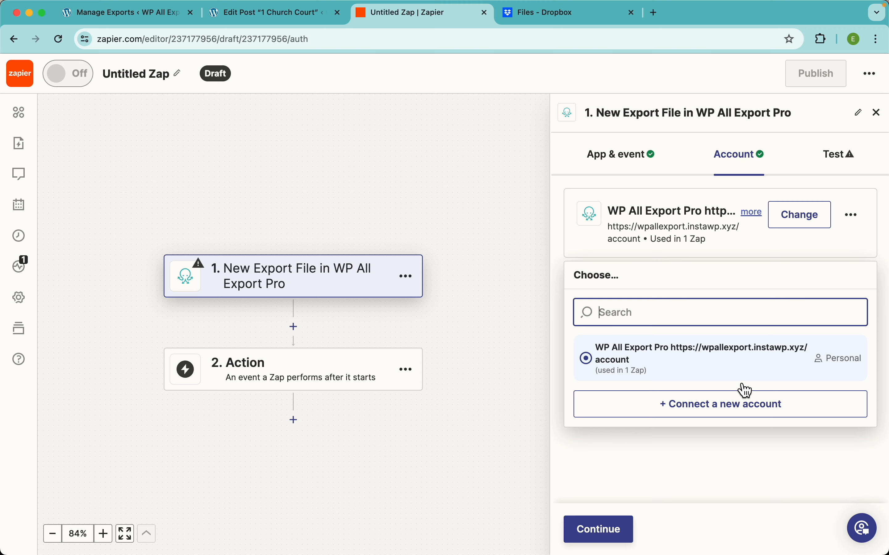
{"action": "left_click", "coordinate": [709, 407]}
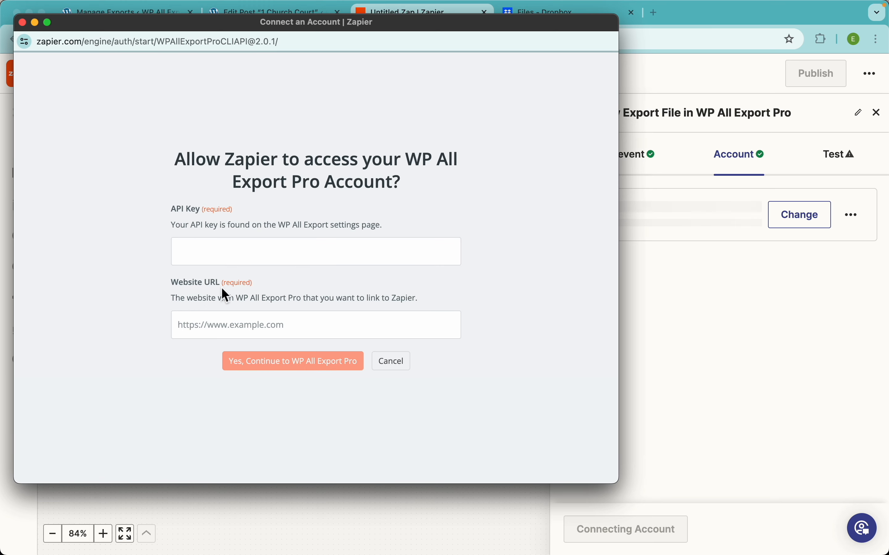
{"action": "left_click", "coordinate": [675, 334]}
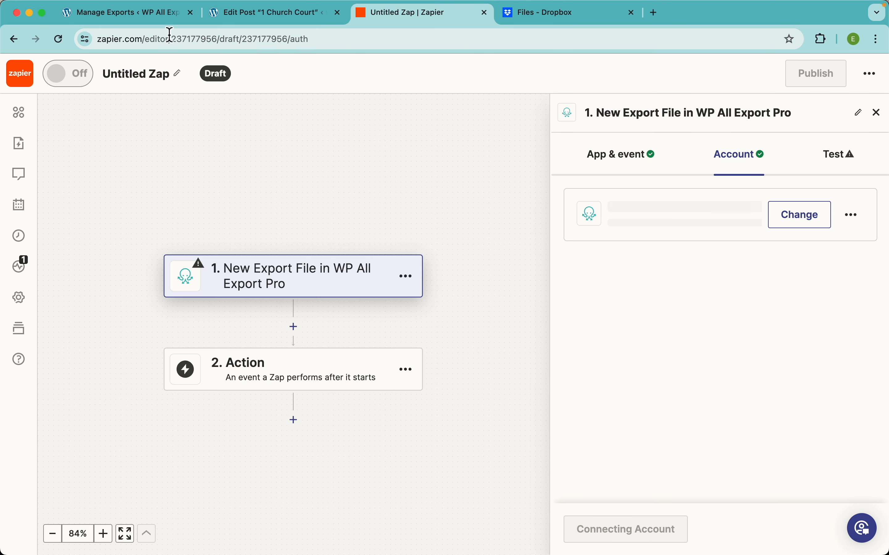
Step: Switch to the WP All Export settings, locate the Zapier Integration API key, and cancel the account connection form
{"action": "left_click", "coordinate": [146, 19]}
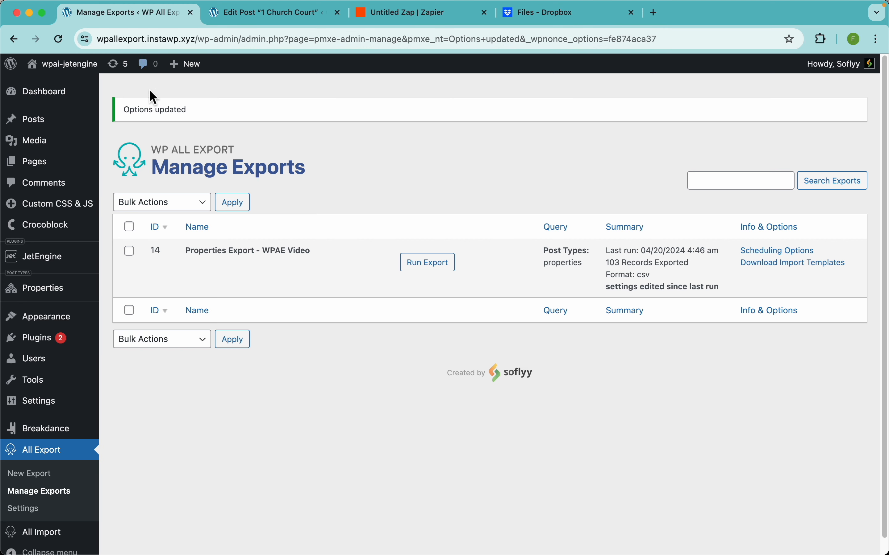
{"action": "left_click", "coordinate": [32, 511]}
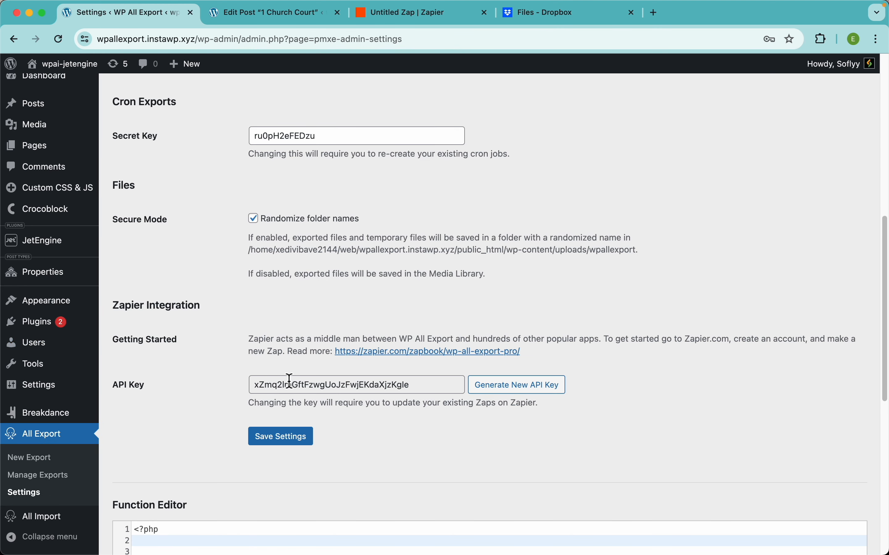
{"action": "key", "text": "super+grave"}
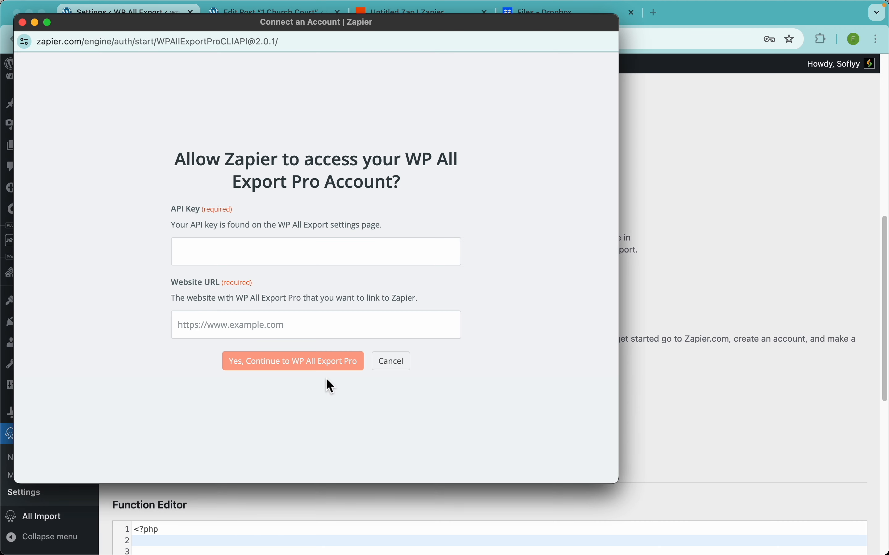
{"action": "left_click", "coordinate": [656, 251]}
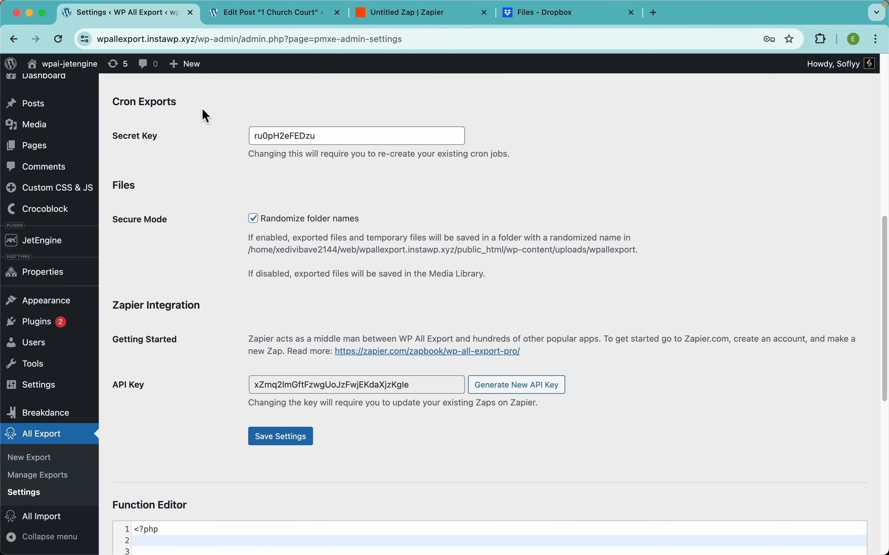
{"action": "key", "text": "super+grave"}
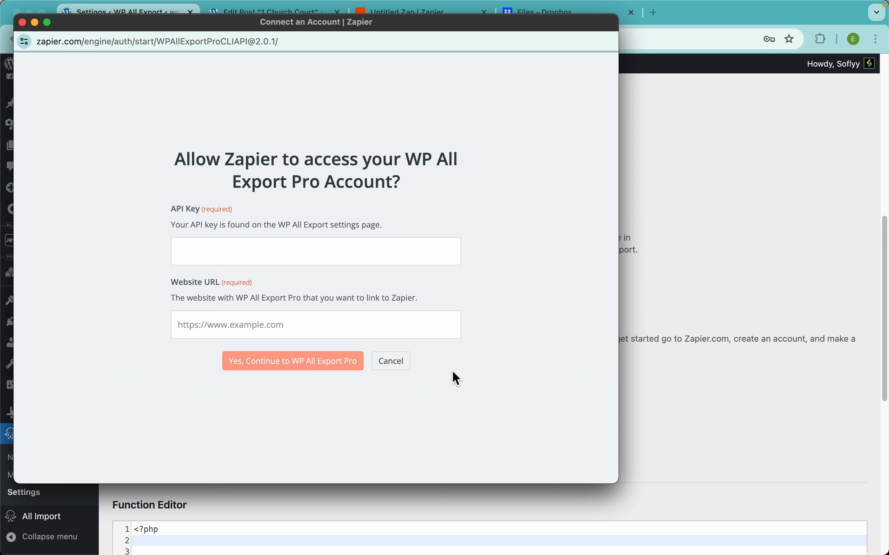
{"action": "left_click", "coordinate": [391, 362]}
Step: Return to Zapier, test the trigger with the existing WP All Export Pro account, and continue with the Export A record
{"action": "left_click", "coordinate": [422, 11]}
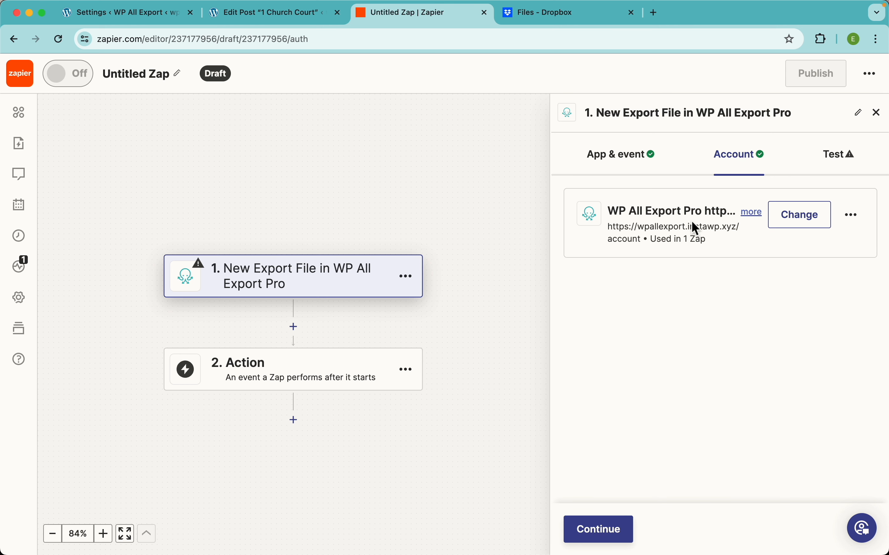
{"action": "left_click", "coordinate": [619, 530]}
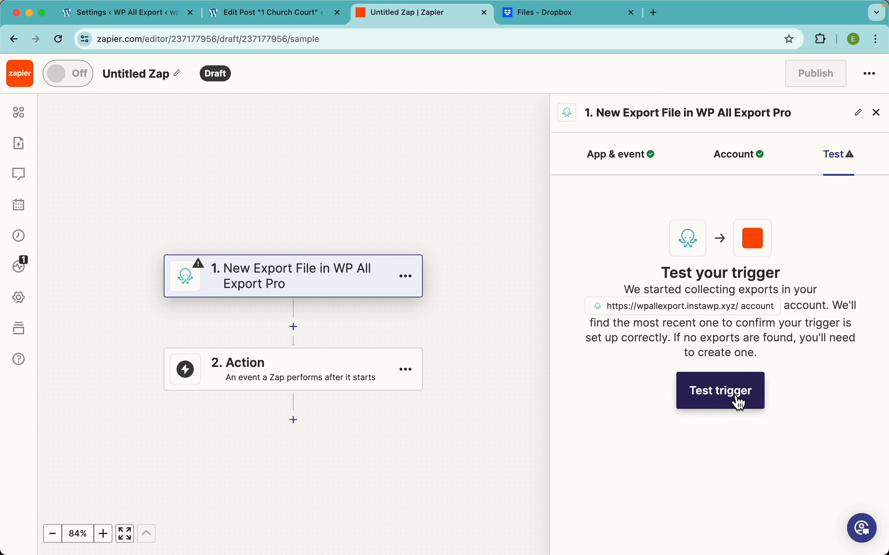
{"action": "left_click", "coordinate": [733, 393]}
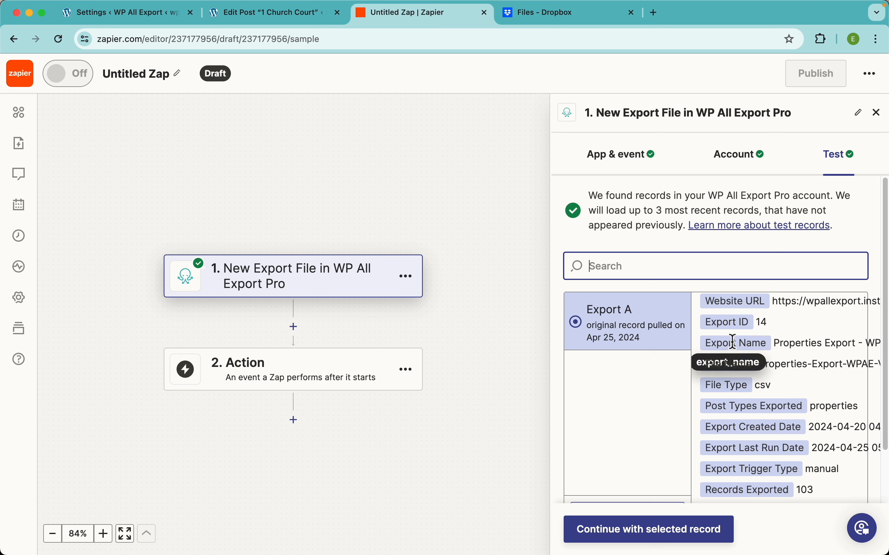
{"action": "scroll", "coordinate": [802, 384], "scroll_direction": "down", "scroll_amount": 5}
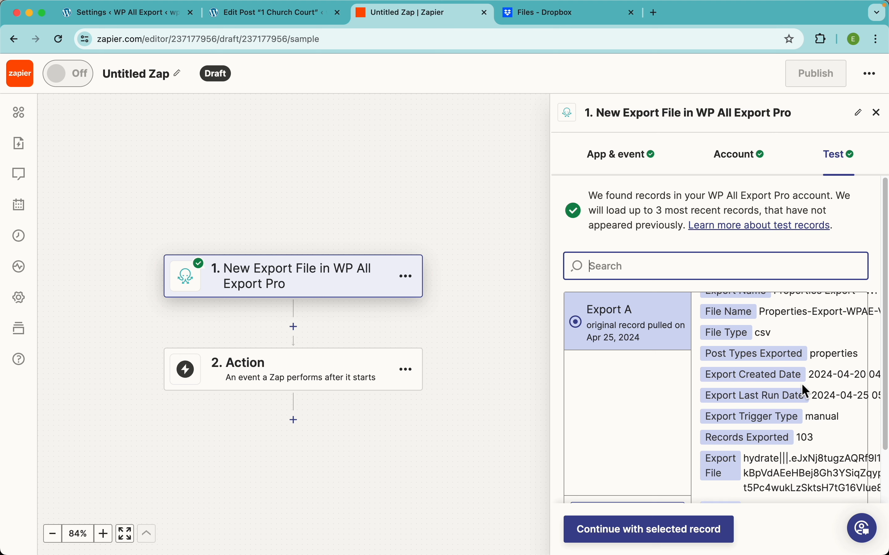
{"action": "scroll", "coordinate": [767, 392], "scroll_direction": "down", "scroll_amount": 2}
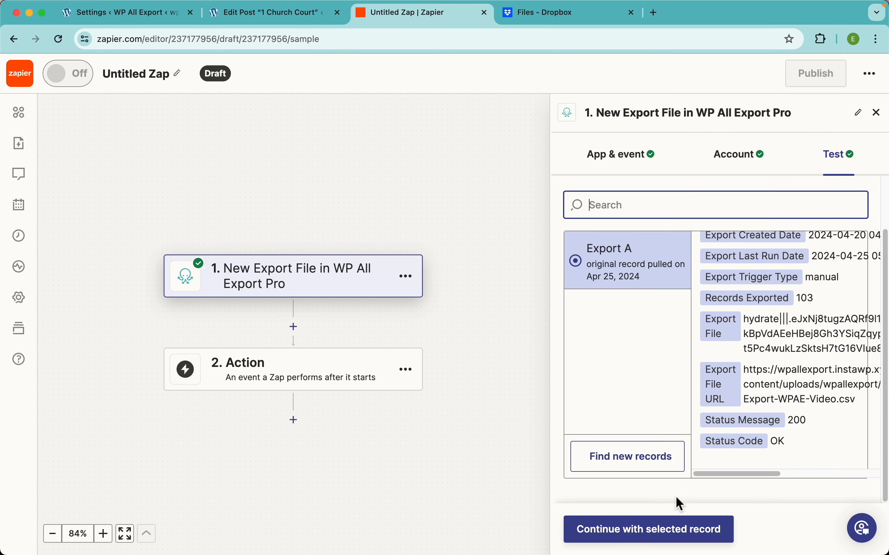
{"action": "left_click", "coordinate": [683, 531]}
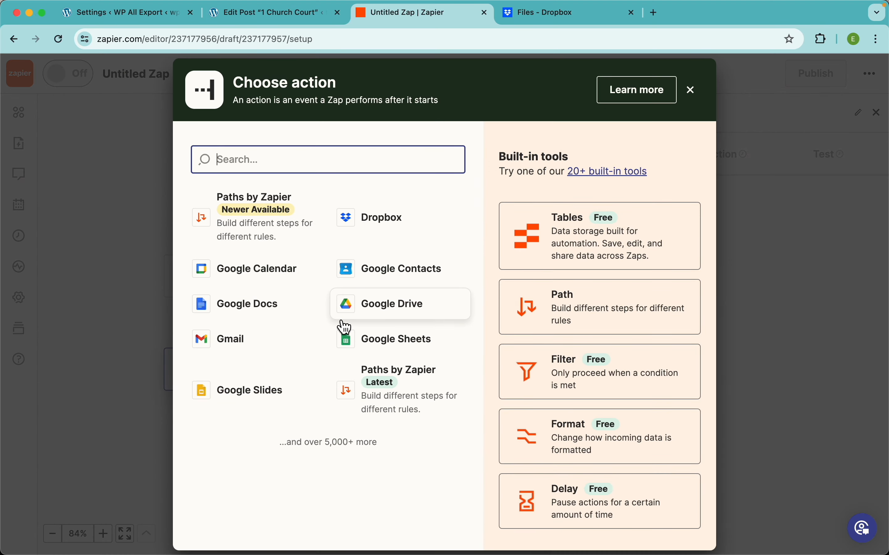
Step: Choose Dropbox as the action app with the Upload File event, and continue to its account settings
{"action": "left_click", "coordinate": [392, 220]}
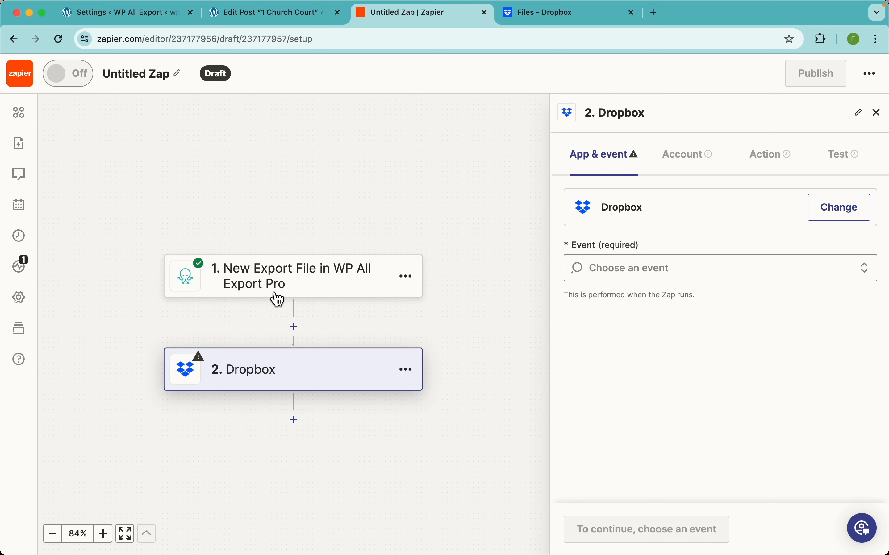
{"action": "left_click", "coordinate": [633, 272]}
{"action": "scroll", "coordinate": [716, 444], "scroll_direction": "down", "scroll_amount": 5}
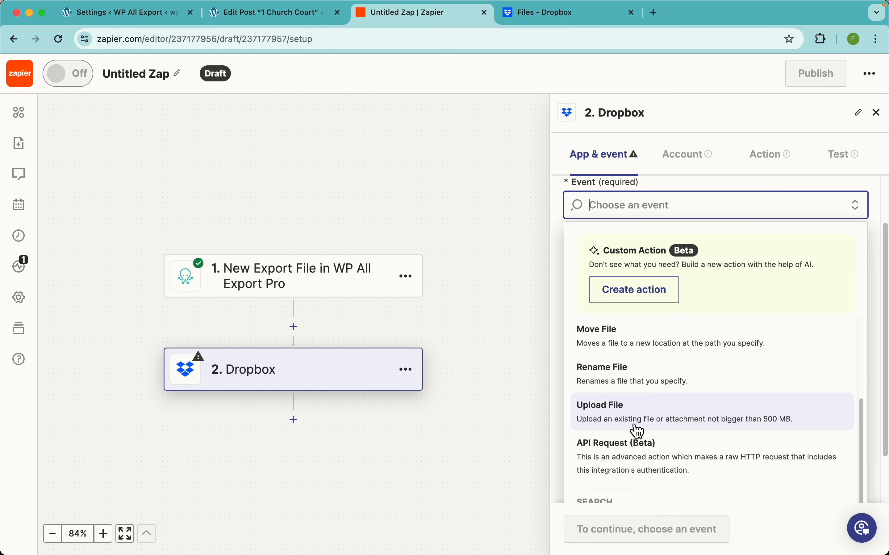
{"action": "left_click", "coordinate": [665, 418]}
{"action": "left_click", "coordinate": [604, 522]}
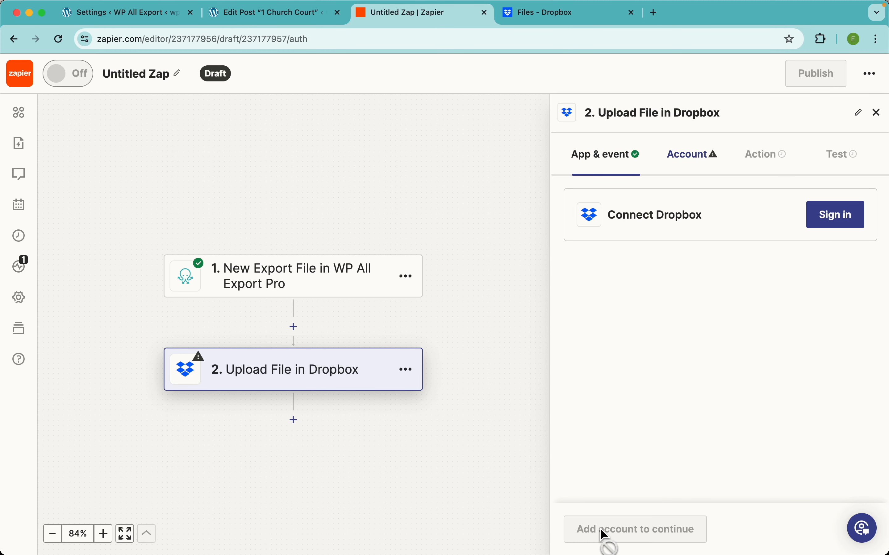
Step: Connect the Dropbox account to the Upload File action, authorize Zapier's access, and continue to the action fields
{"action": "left_click", "coordinate": [829, 222]}
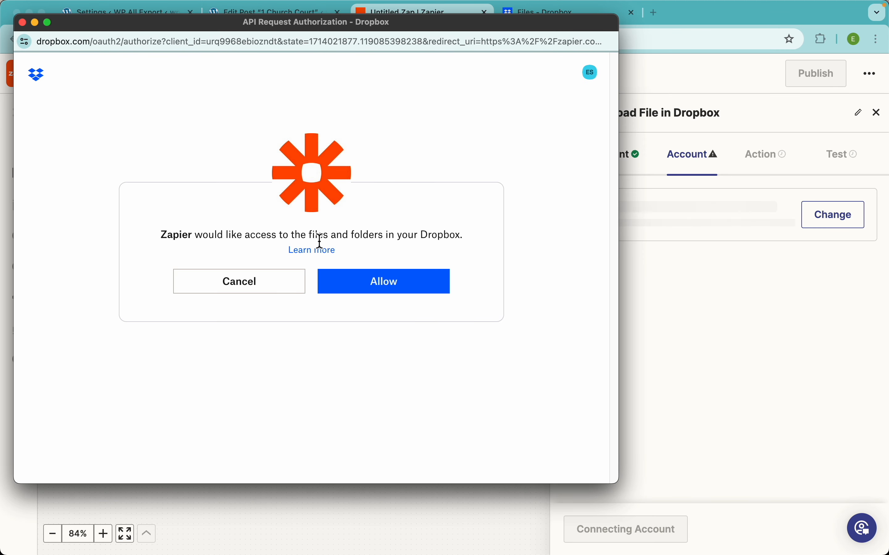
{"action": "left_click", "coordinate": [382, 286]}
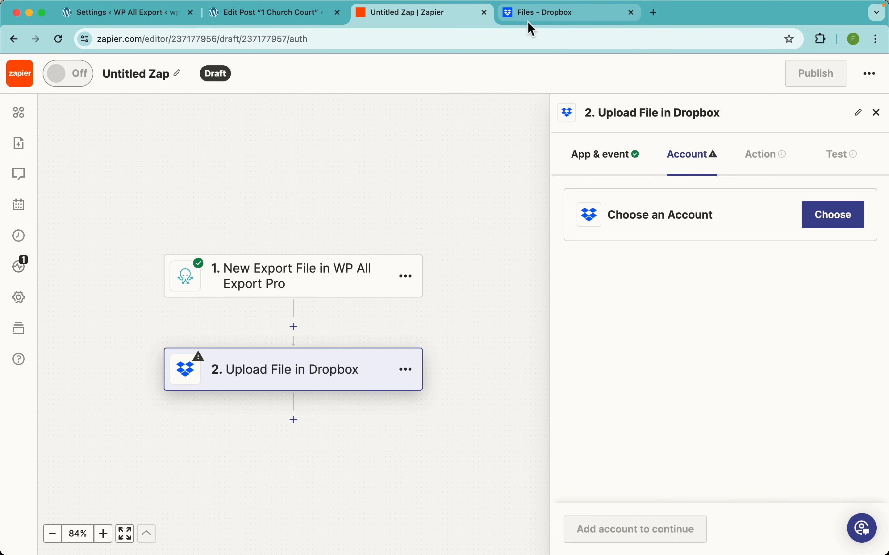
{"action": "left_click", "coordinate": [527, 19]}
{"action": "left_click", "coordinate": [446, 15]}
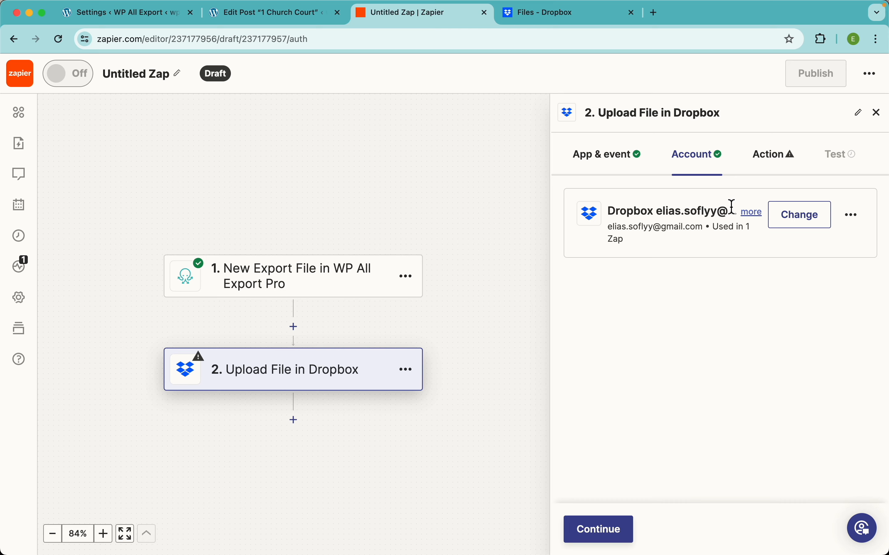
{"action": "left_click", "coordinate": [606, 533]}
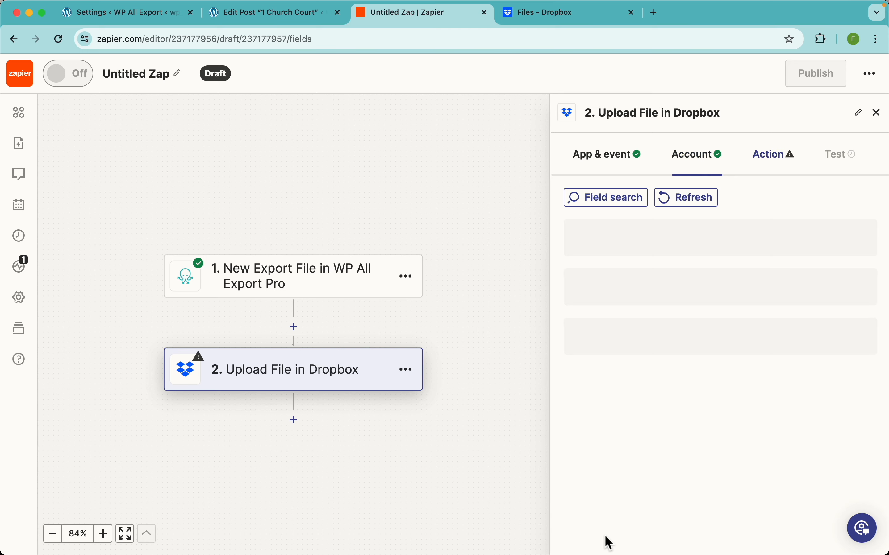
Step: Set the Dropbox space to Personal and the destination folder to /Exports
{"action": "left_click", "coordinate": [646, 257]}
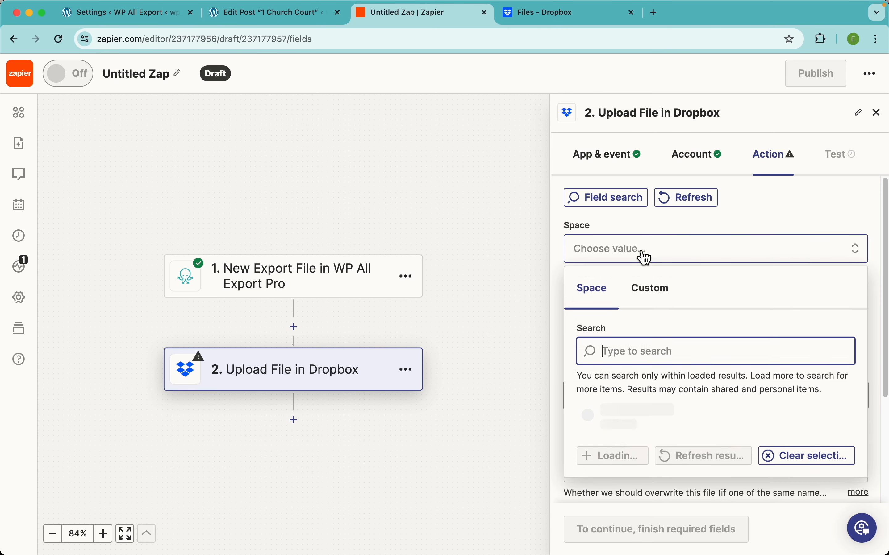
{"action": "left_click", "coordinate": [661, 462]}
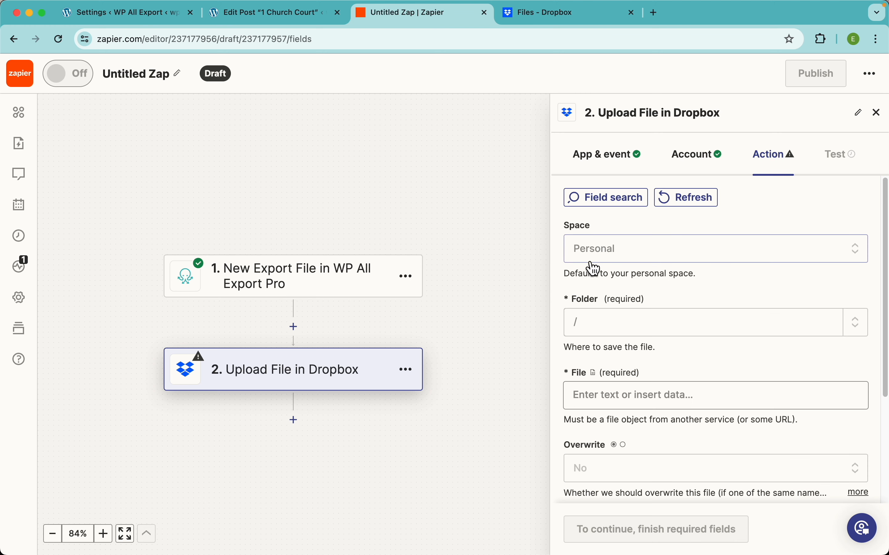
{"action": "scroll", "coordinate": [690, 291], "scroll_direction": "down", "scroll_amount": 2}
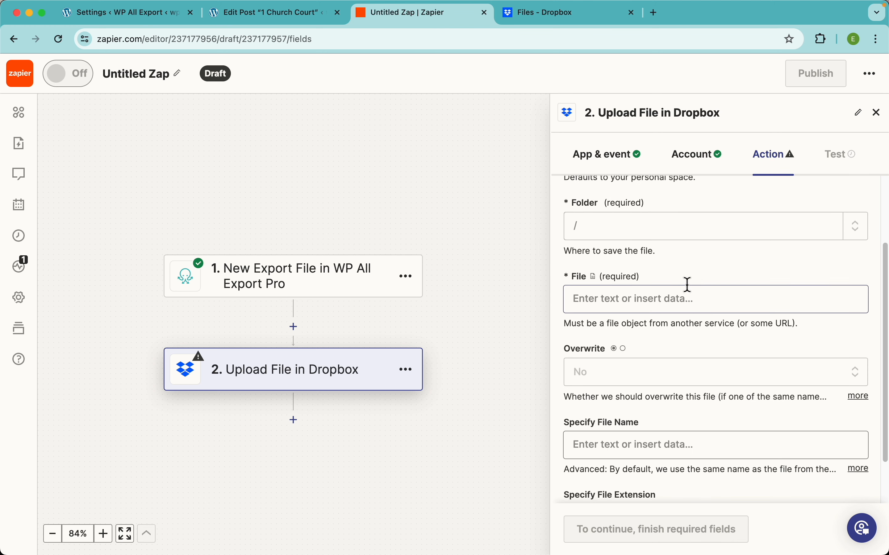
{"action": "scroll", "coordinate": [655, 326], "scroll_direction": "up", "scroll_amount": 2}
{"action": "left_click", "coordinate": [655, 326]}
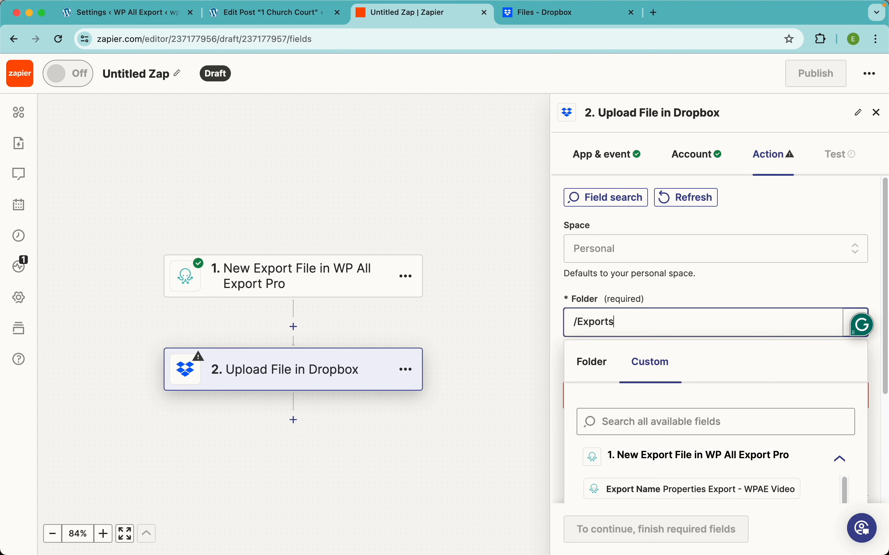
{"action": "left_click", "coordinate": [727, 292]}
Step: Map the required File field to the trigger's Export File data
{"action": "scroll", "coordinate": [690, 377], "scroll_direction": "down", "scroll_amount": 2}
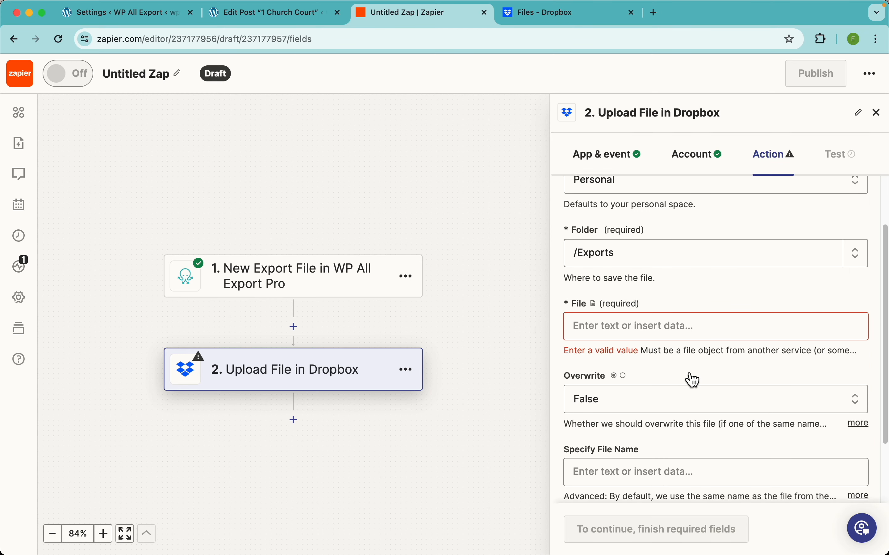
{"action": "left_click", "coordinate": [639, 325]}
{"action": "scroll", "coordinate": [621, 410], "scroll_direction": "down", "scroll_amount": 3}
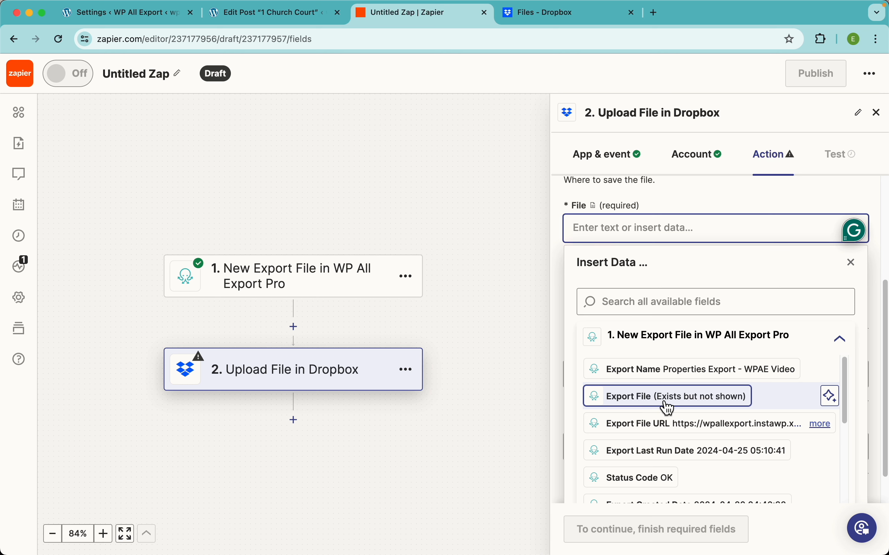
{"action": "left_click", "coordinate": [665, 407]}
{"action": "left_click", "coordinate": [755, 216]}
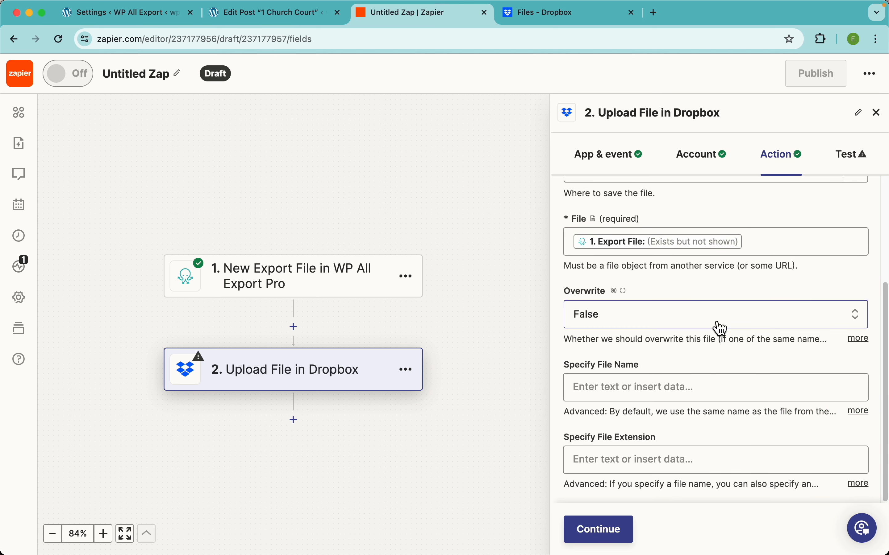
Step: Leave Overwrite at False and map the Specify File Name field to the trigger's Export Name
{"action": "left_click", "coordinate": [625, 326]}
{"action": "left_click", "coordinate": [655, 394]}
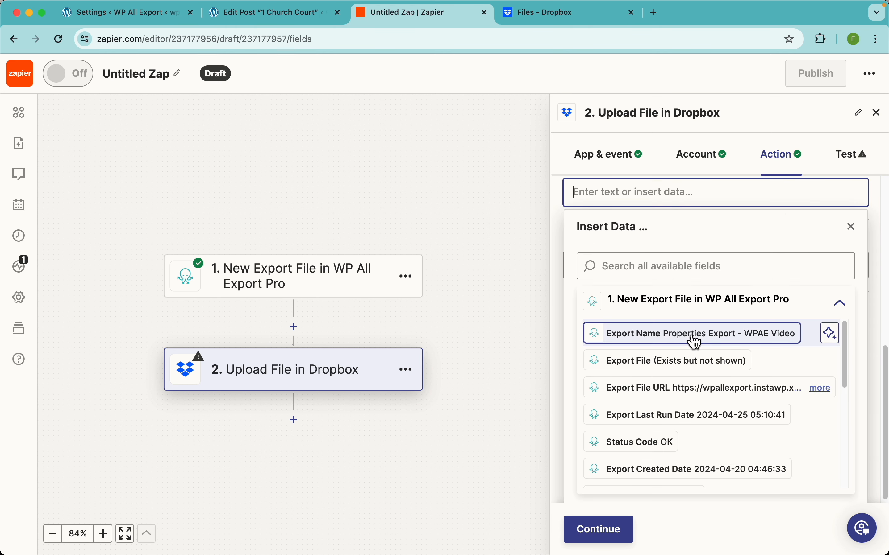
{"action": "left_click", "coordinate": [655, 345]}
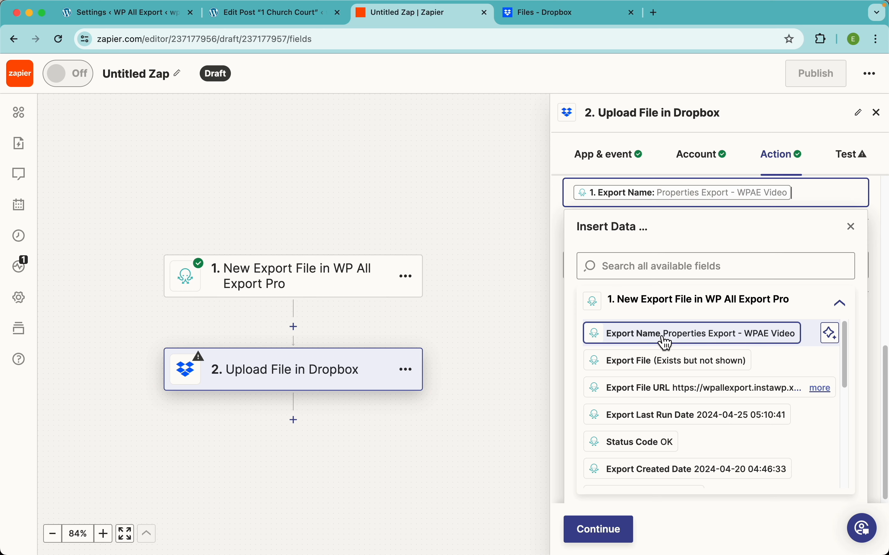
{"action": "scroll", "coordinate": [664, 215], "scroll_direction": "up", "scroll_amount": 2}
{"action": "left_click", "coordinate": [675, 250]}
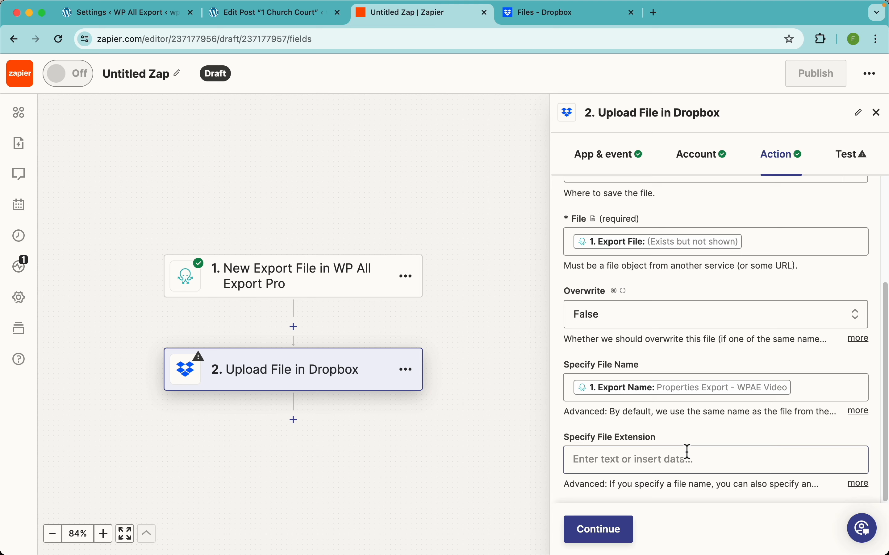
Step: Map the Specify File Extension field to the trigger's File Type value
{"action": "scroll", "coordinate": [721, 425], "scroll_direction": "down", "scroll_amount": 3}
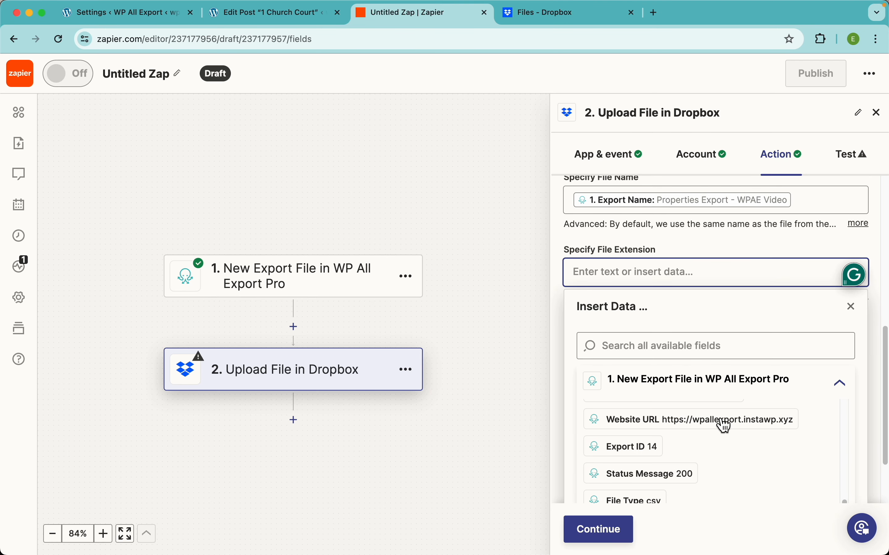
{"action": "scroll", "coordinate": [674, 475], "scroll_direction": "down", "scroll_amount": 2}
{"action": "left_click", "coordinate": [646, 437]}
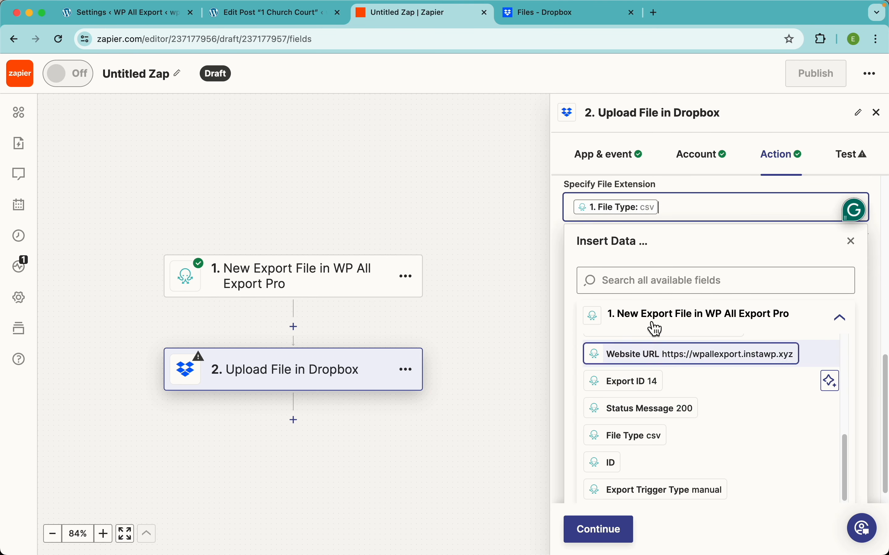
{"action": "scroll", "coordinate": [680, 242], "scroll_direction": "up", "scroll_amount": 2}
{"action": "left_click", "coordinate": [660, 261]}
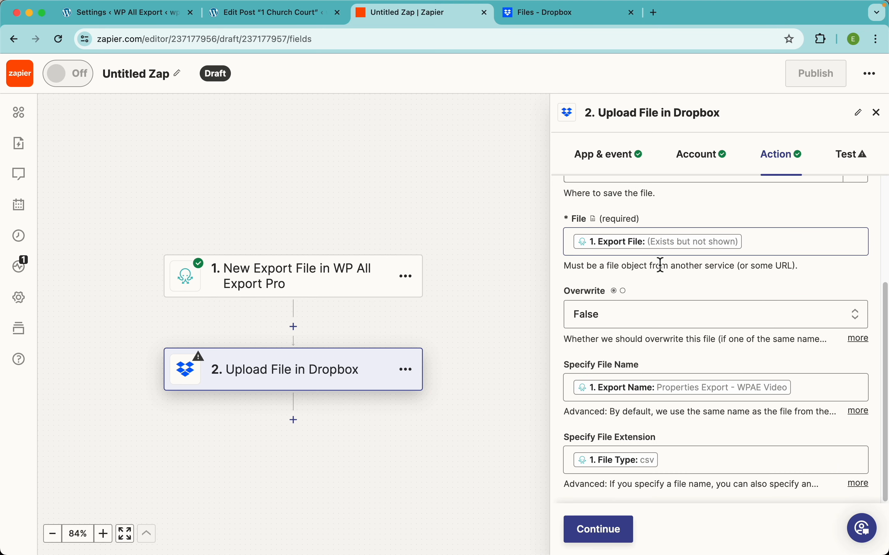
Step: Test the Dropbox upload step, and open Properties Export - WPAE Video.csv from the Exports folder in Dropbox
{"action": "left_click", "coordinate": [609, 533]}
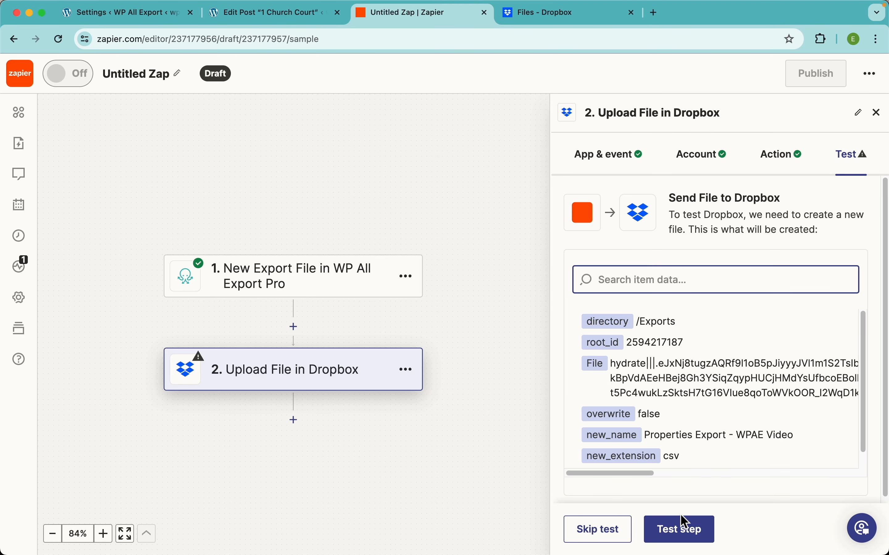
{"action": "left_click", "coordinate": [690, 534]}
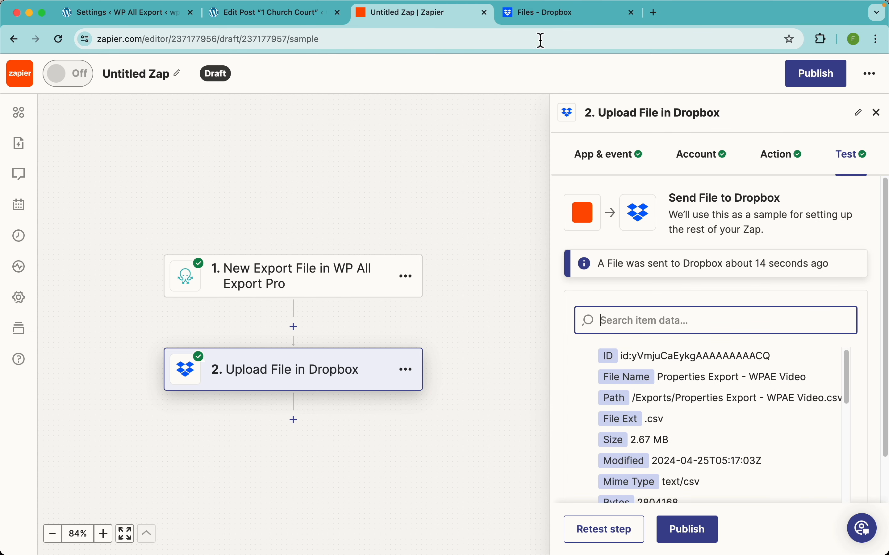
{"action": "left_click", "coordinate": [555, 26]}
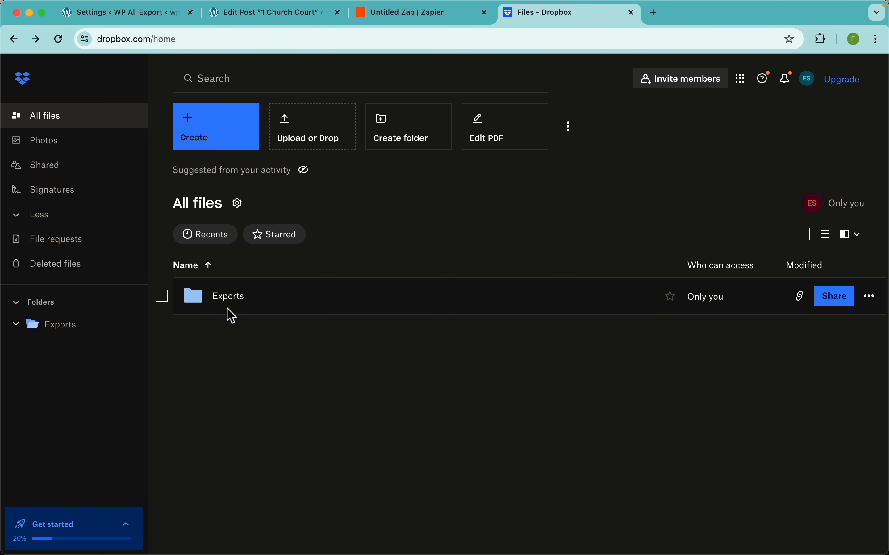
{"action": "left_click", "coordinate": [239, 302]}
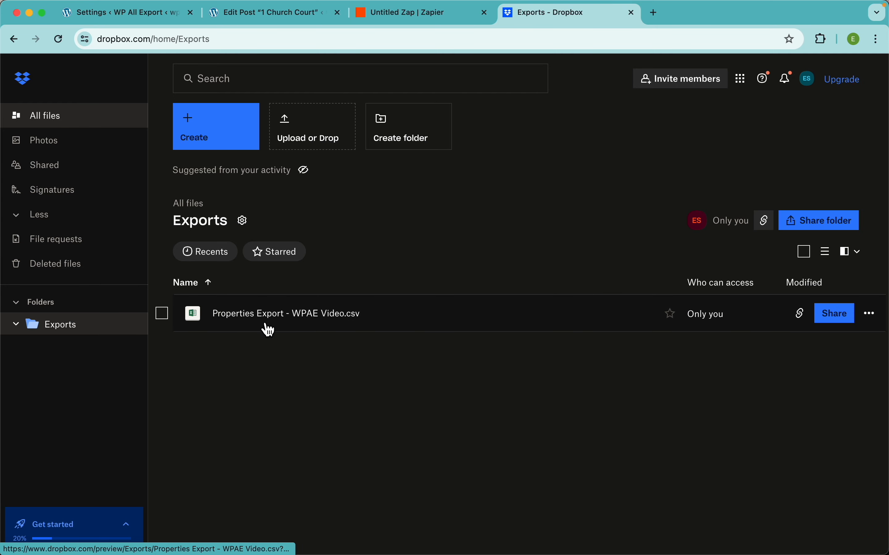
{"action": "left_click", "coordinate": [290, 321]}
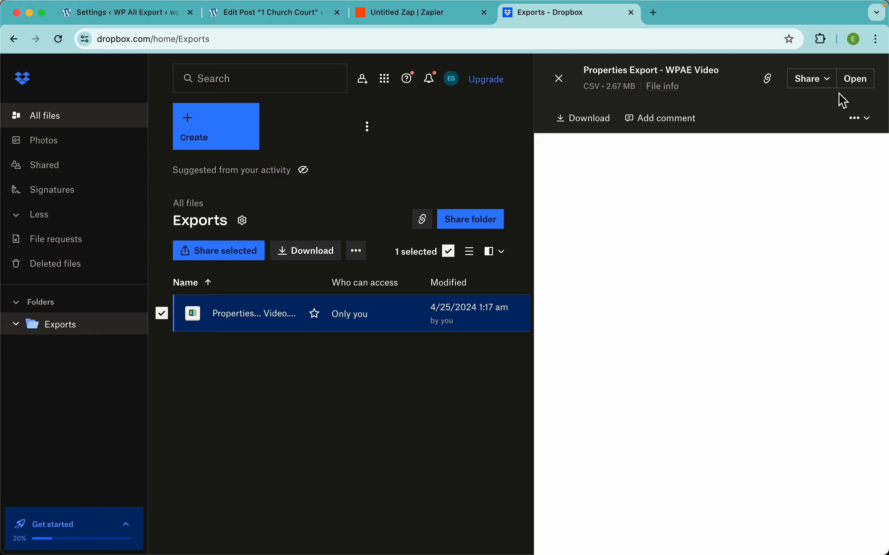
{"action": "left_click", "coordinate": [858, 83]}
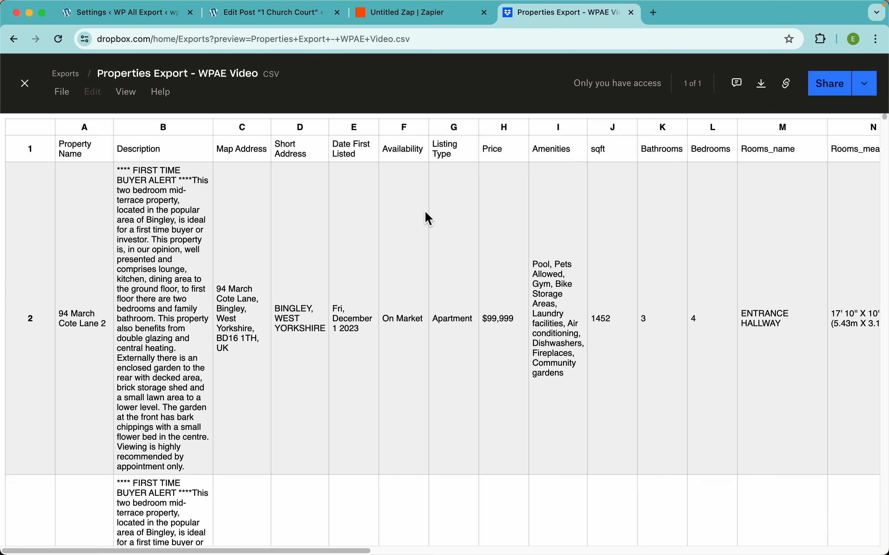
Step: Examine the property rows and columns of the uploaded CSV, including rooms, gallery and agent fields, and close the preview
{"action": "left_click", "coordinate": [407, 319]}
{"action": "scroll", "coordinate": [317, 365], "scroll_direction": "down", "scroll_amount": 5}
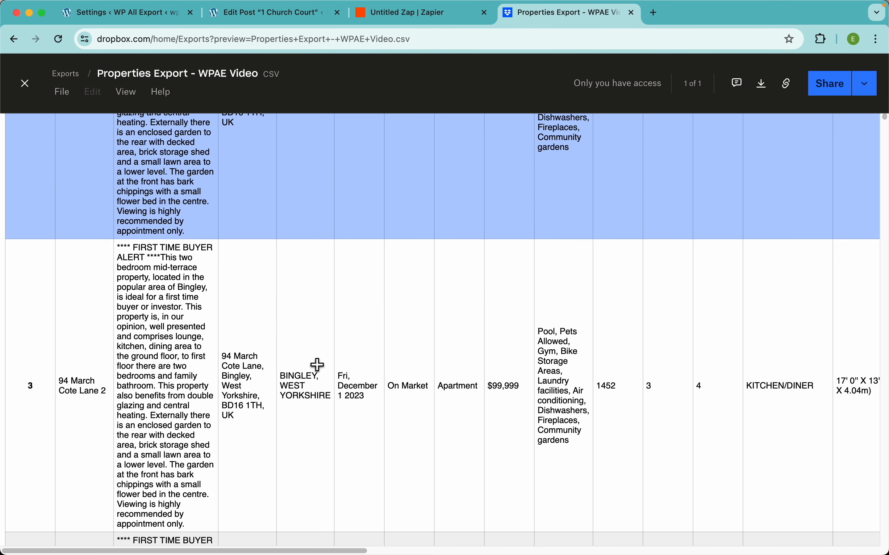
{"action": "scroll", "coordinate": [318, 365], "scroll_direction": "down", "scroll_amount": 15}
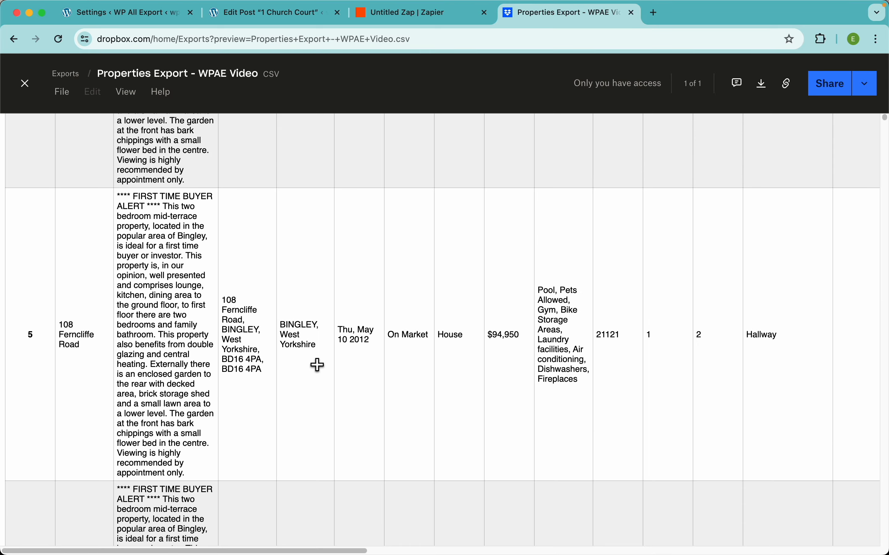
{"action": "scroll", "coordinate": [317, 365], "scroll_direction": "up", "scroll_amount": 20}
{"action": "scroll", "coordinate": [500, 371], "scroll_direction": "right", "scroll_amount": 10}
{"action": "scroll", "coordinate": [501, 371], "scroll_direction": "left", "scroll_amount": 5}
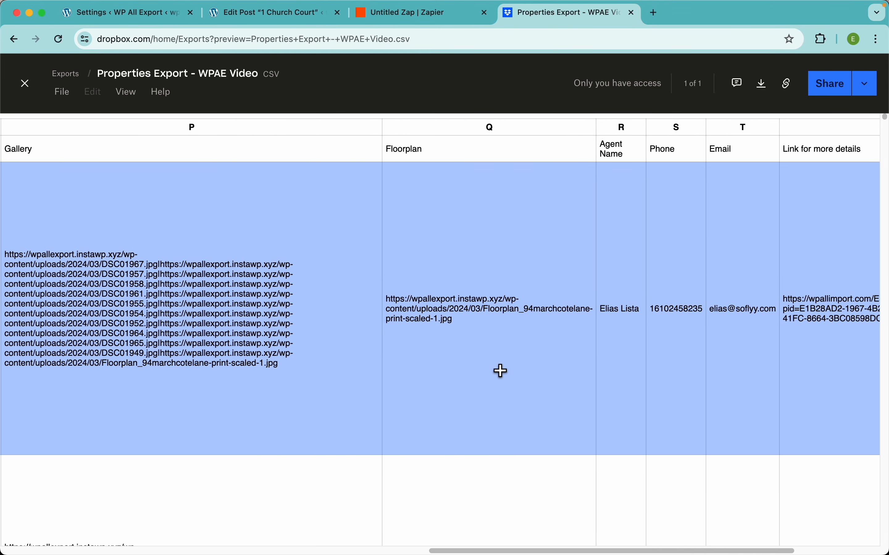
{"action": "scroll", "coordinate": [500, 371], "scroll_direction": "left", "scroll_amount": 10}
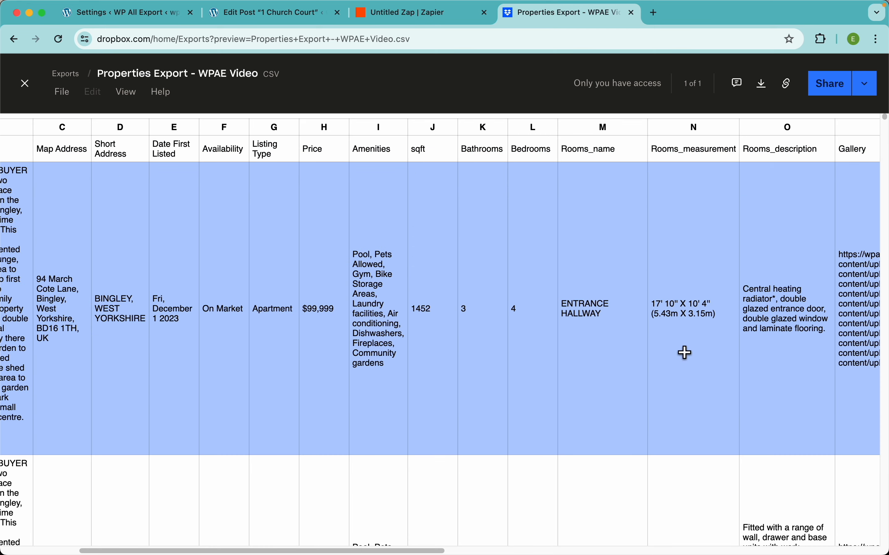
{"action": "scroll", "coordinate": [686, 352], "scroll_direction": "down", "scroll_amount": 5}
{"action": "scroll", "coordinate": [676, 351], "scroll_direction": "up", "scroll_amount": 10}
{"action": "scroll", "coordinate": [478, 351], "scroll_direction": "left", "scroll_amount": 10}
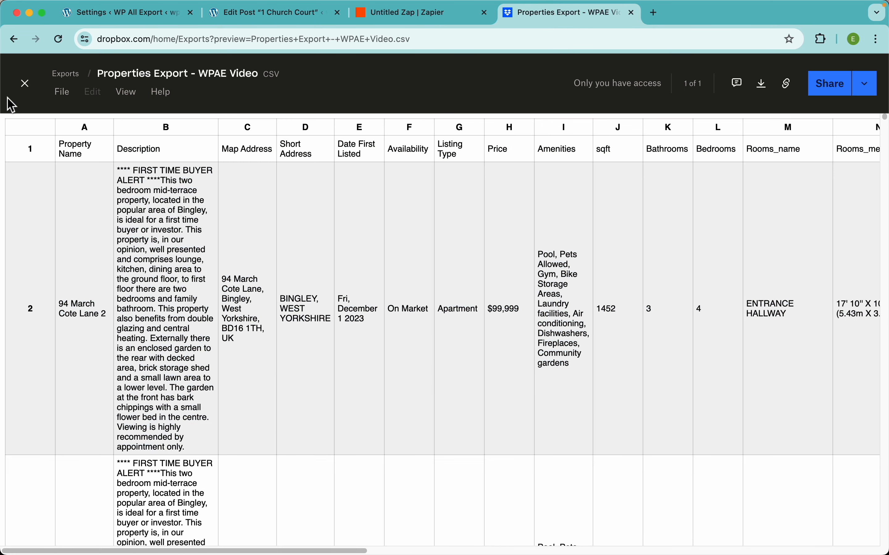
{"action": "left_click", "coordinate": [25, 83]}
Step: Return to Zapier, rename the Zap to Properties Export, and publish it
{"action": "left_click", "coordinate": [404, 13]}
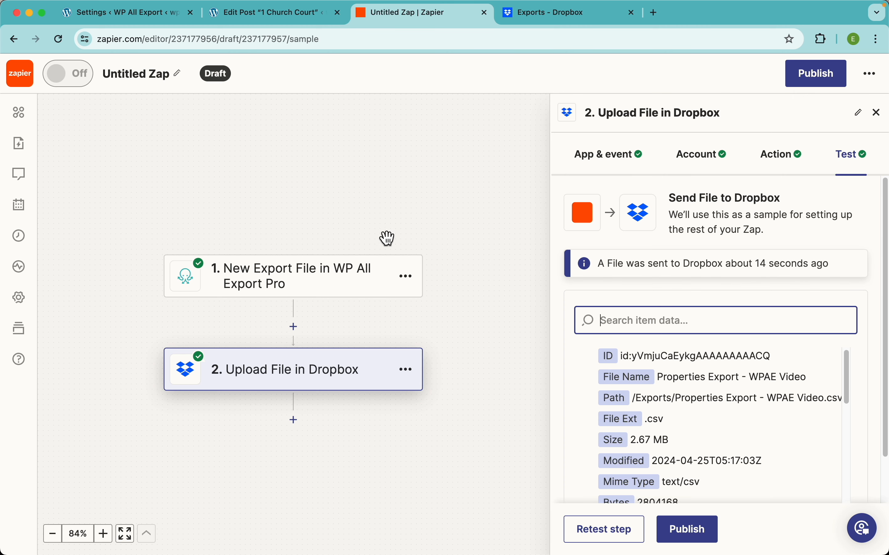
{"action": "left_click", "coordinate": [172, 75]}
{"action": "type", "text": "E"}
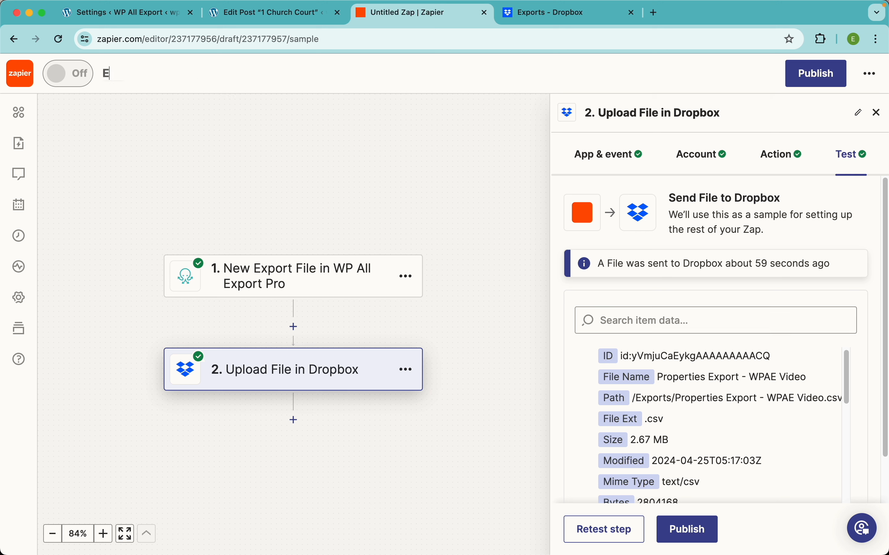
{"action": "type", "text": "Properties Export"}
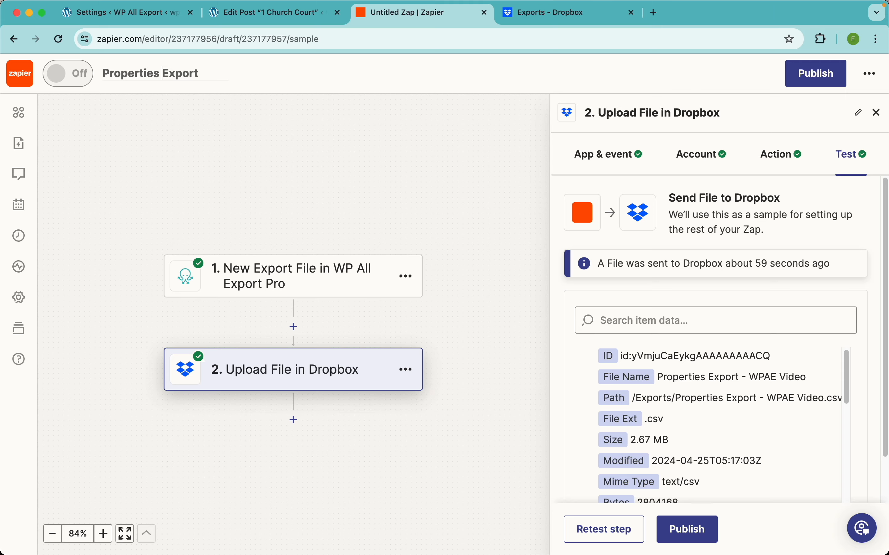
{"action": "left_click", "coordinate": [339, 152]}
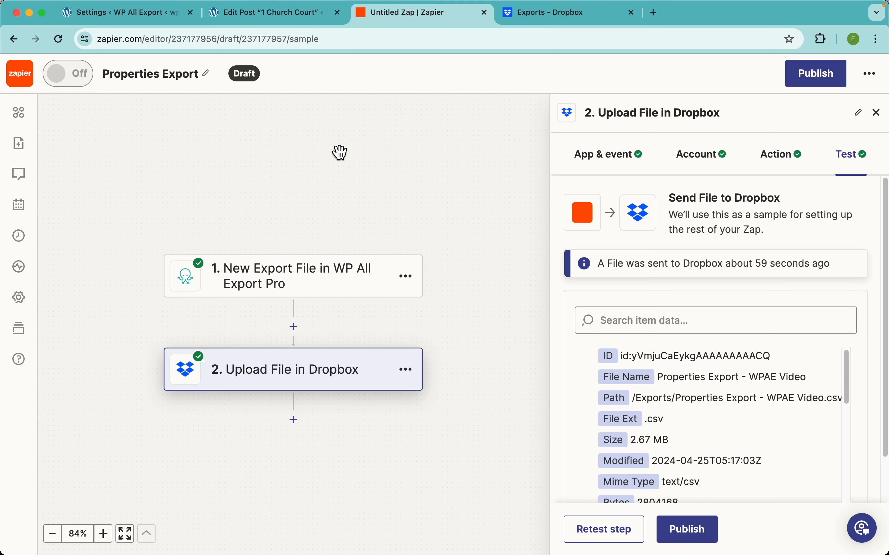
{"action": "left_click", "coordinate": [807, 79]}
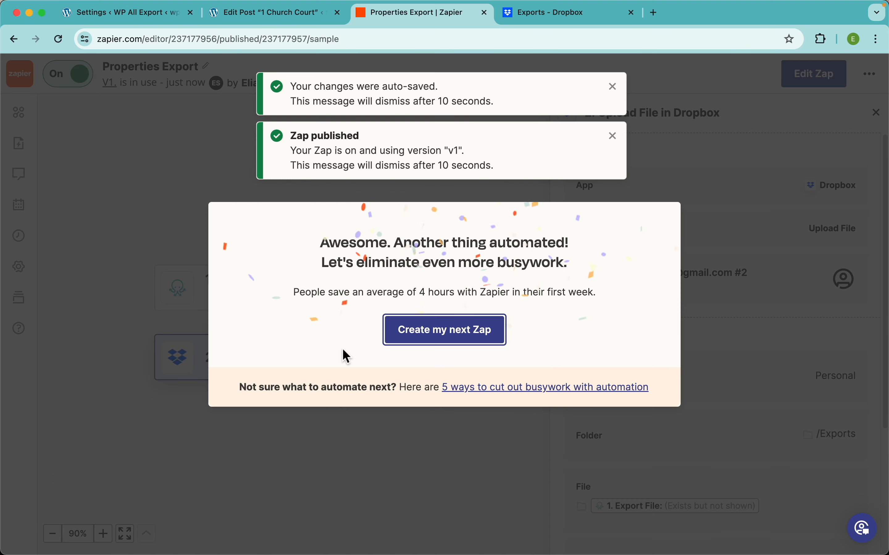
Step: Switch to the WordPress admin and start a new export in WP All Export
{"action": "left_click", "coordinate": [133, 18]}
{"action": "left_click", "coordinate": [40, 461]}
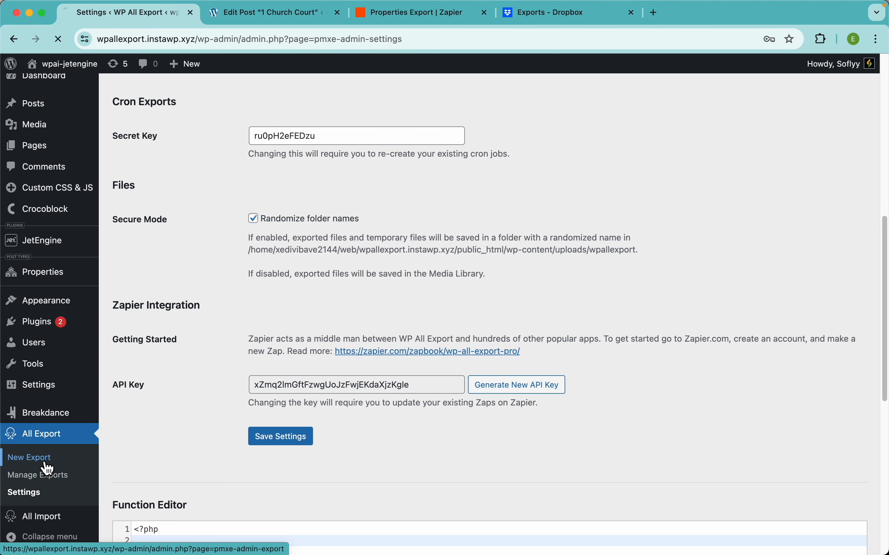